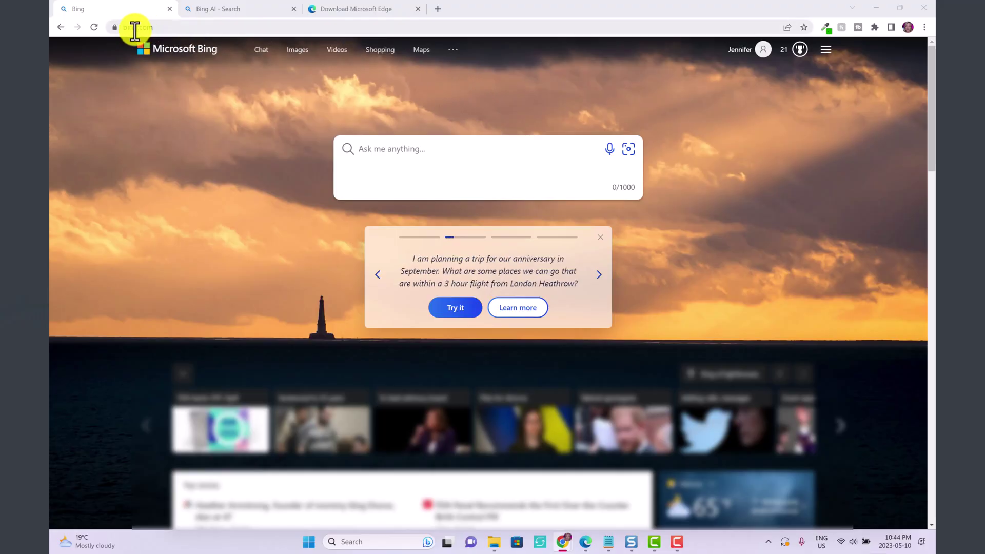
Go to Bing chat and view the Edge download page's Open Microsoft Edge prompt
click(262, 54)
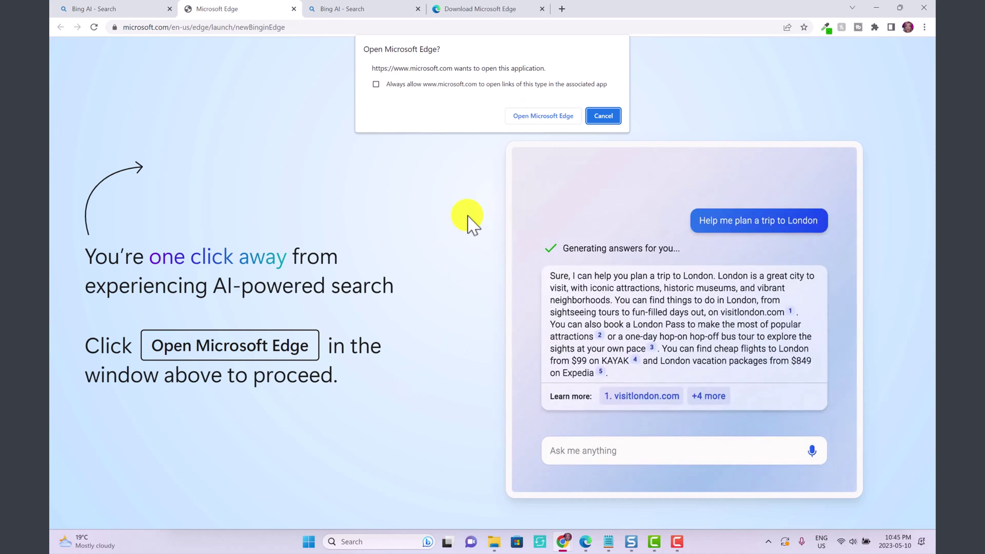
click(469, 11)
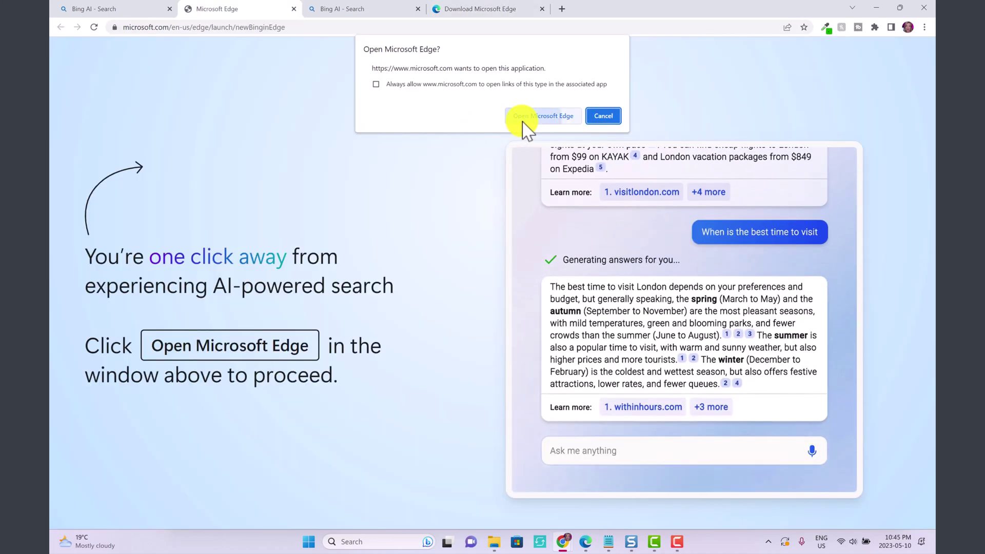
Launch Edge, start chatting, go to Create account, and open the Bing chat sidebar
click(519, 117)
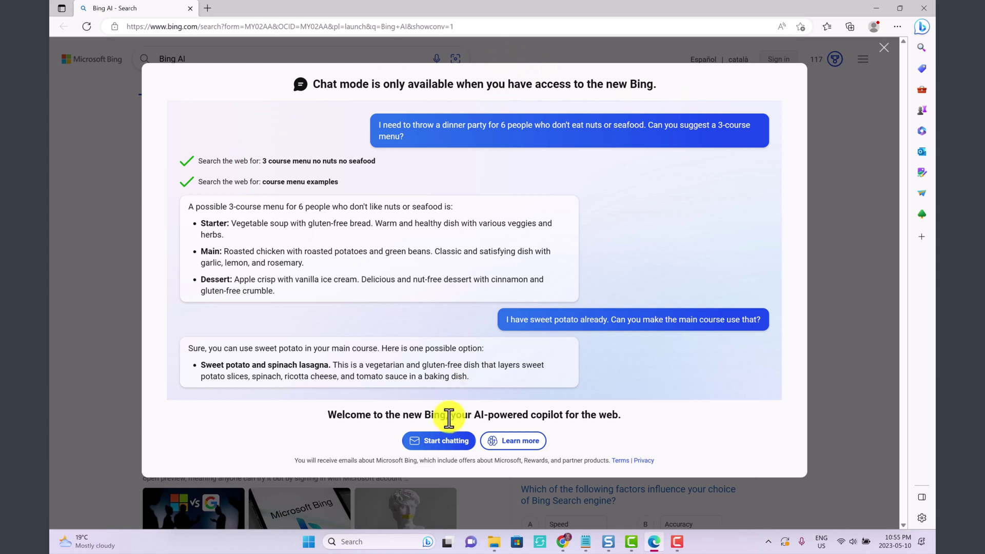
click(448, 444)
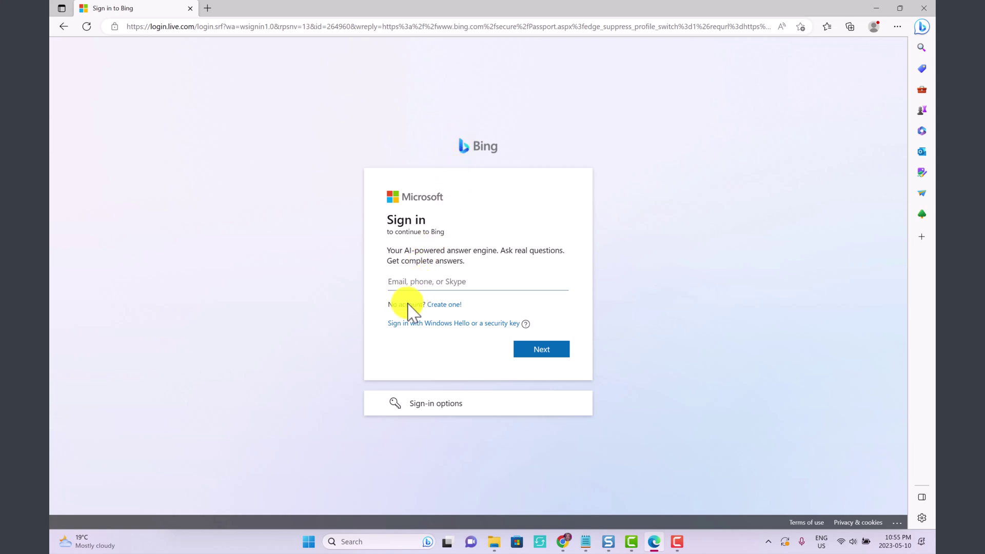
click(454, 306)
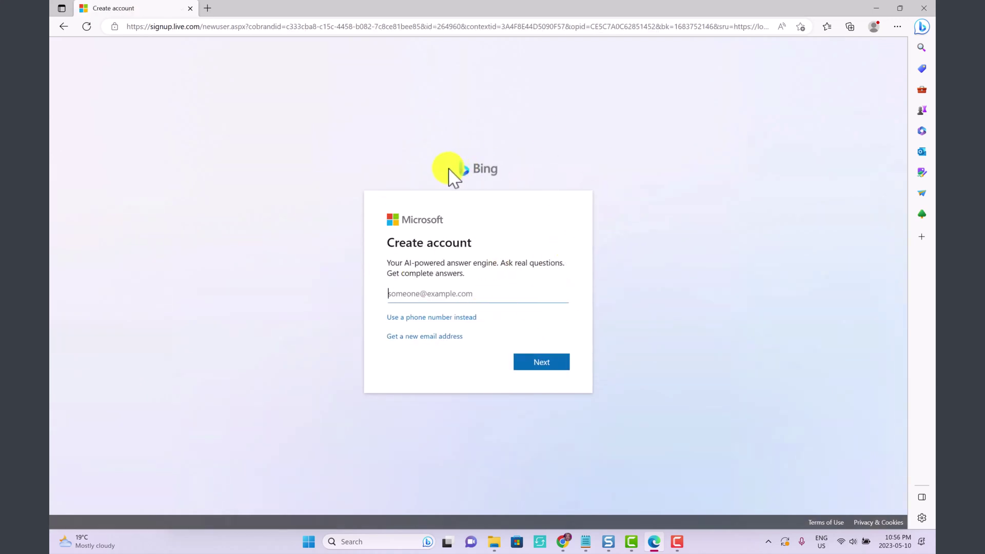
click(922, 27)
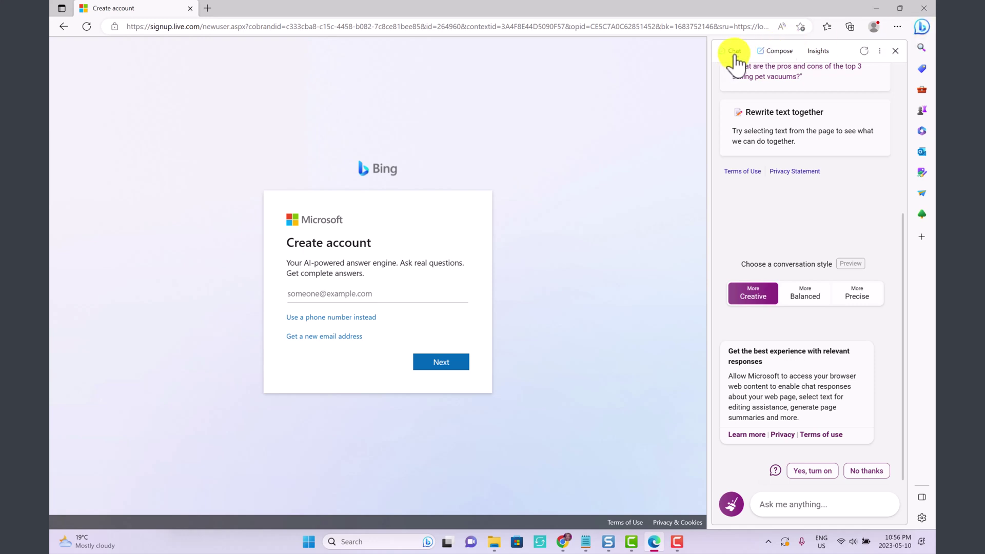
Ask the sidebar chat for this week's top US hit songs, accepting the suggested question
scroll(788, 203, up, 5)
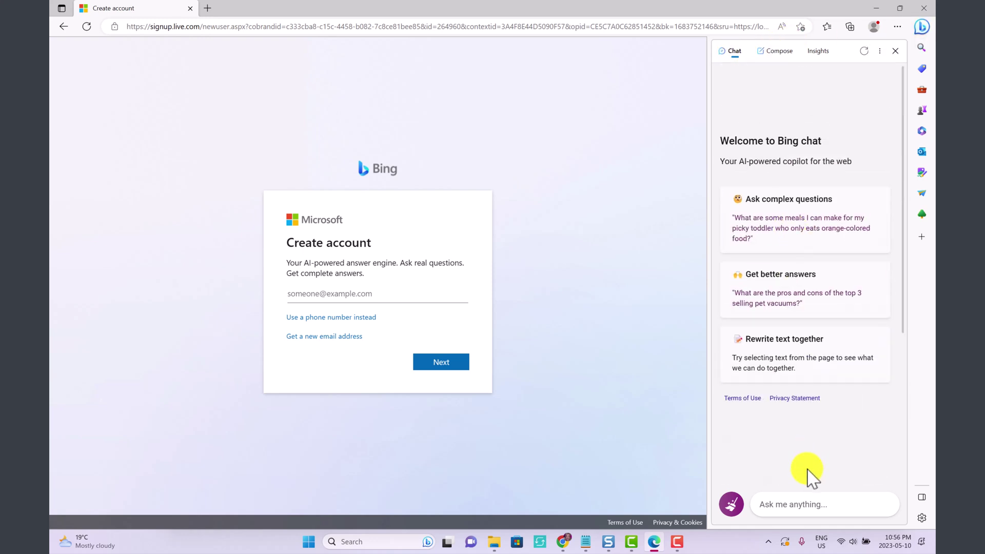
click(803, 504)
text(What are the top hit songs of the week in the US?)
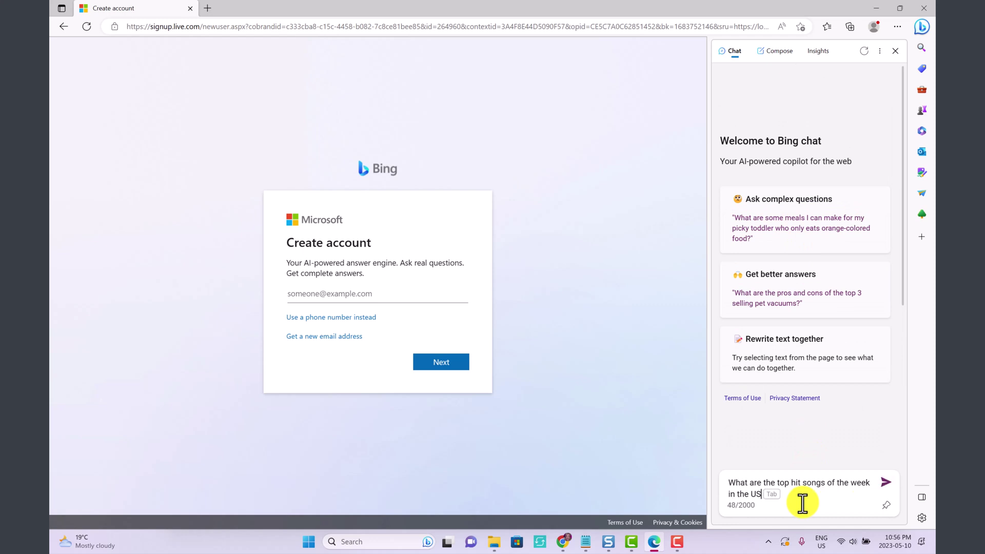
key(Return)
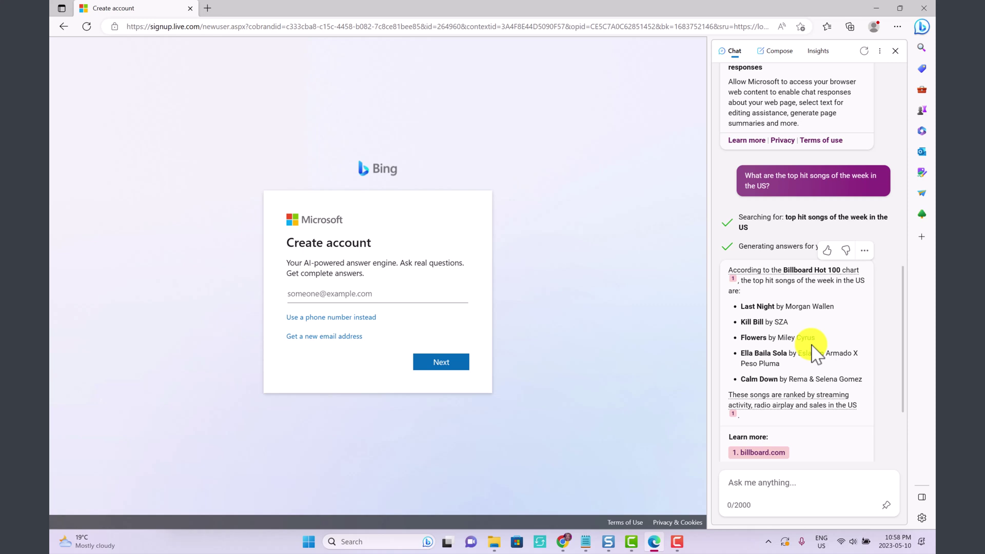
Open the cited Billboard Hot 100 page, accept all cookies, and switch the sidebar to Compose
click(734, 280)
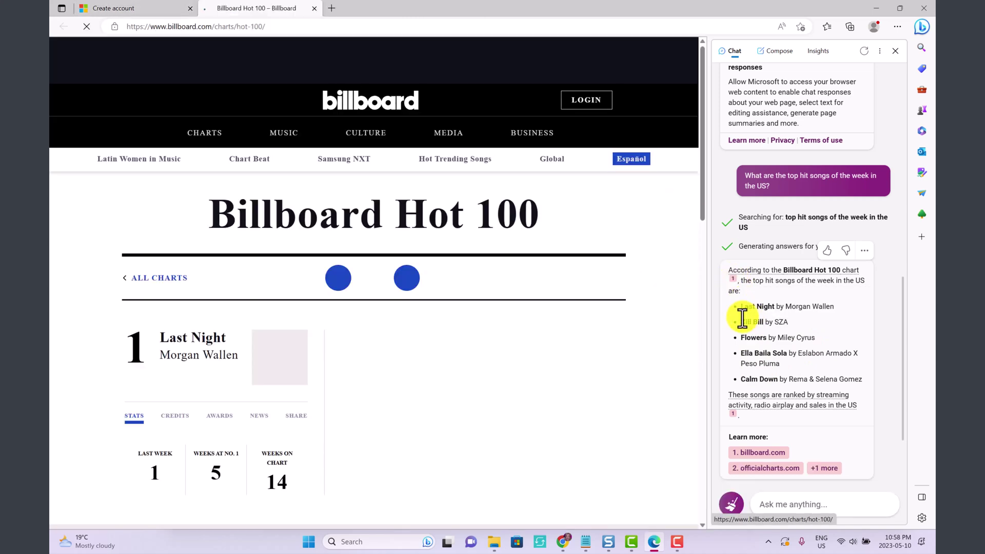
scroll(502, 279, down, 7)
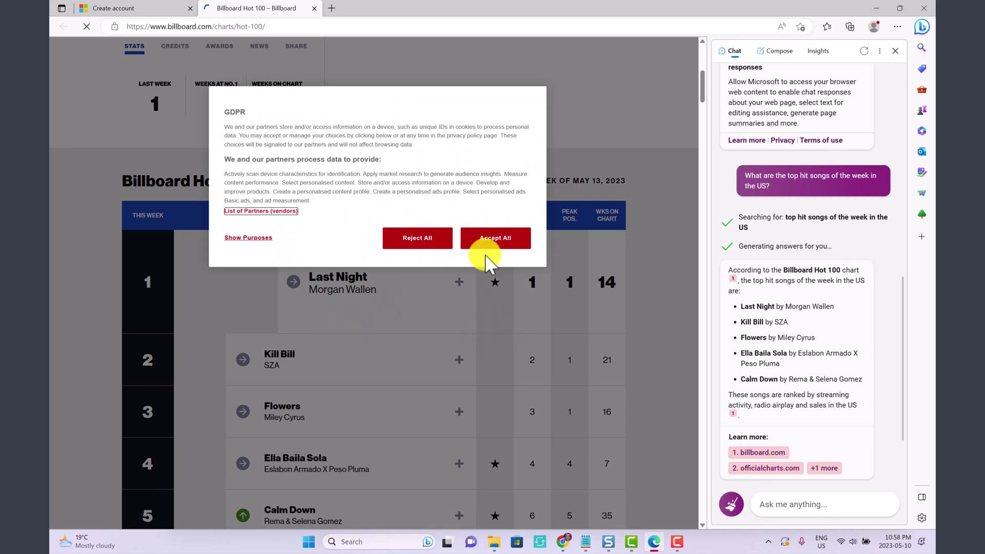
click(485, 242)
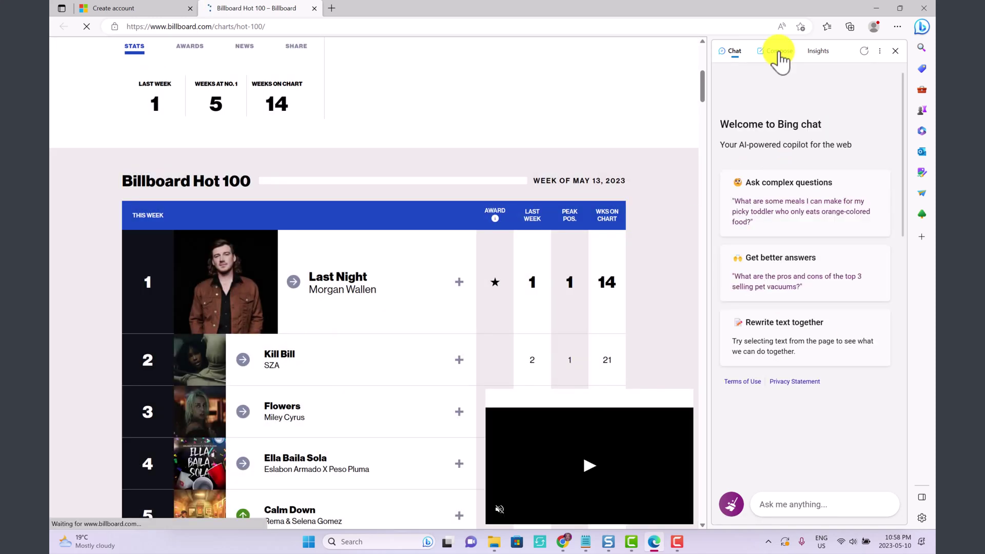
click(780, 55)
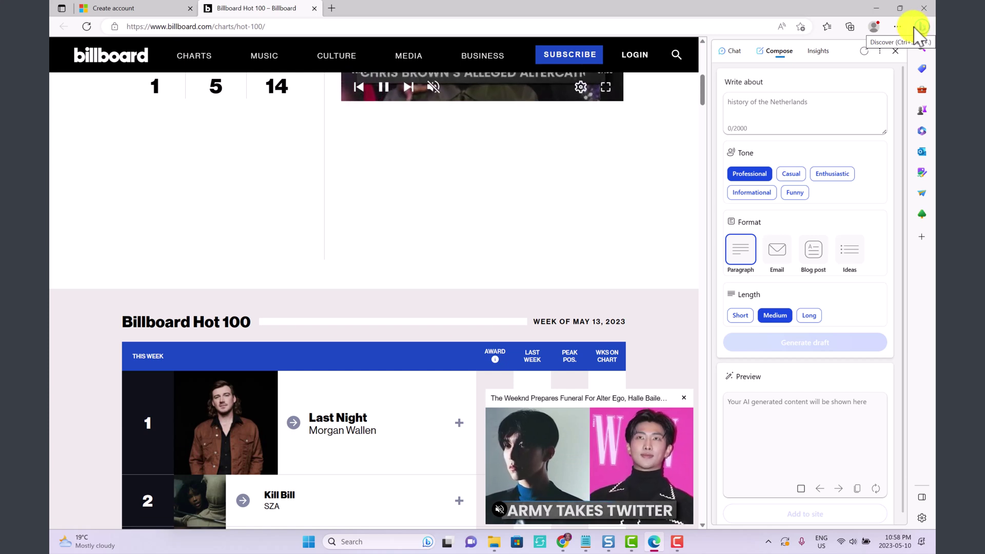
Return to the first tab, close the Bing sidebar, and open full-page Bing chat
click(132, 7)
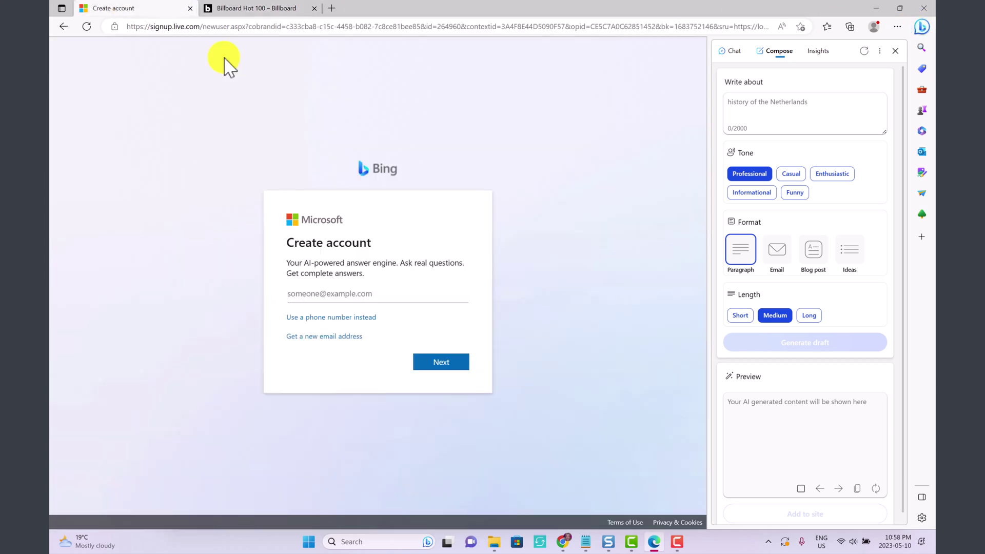
click(340, 294)
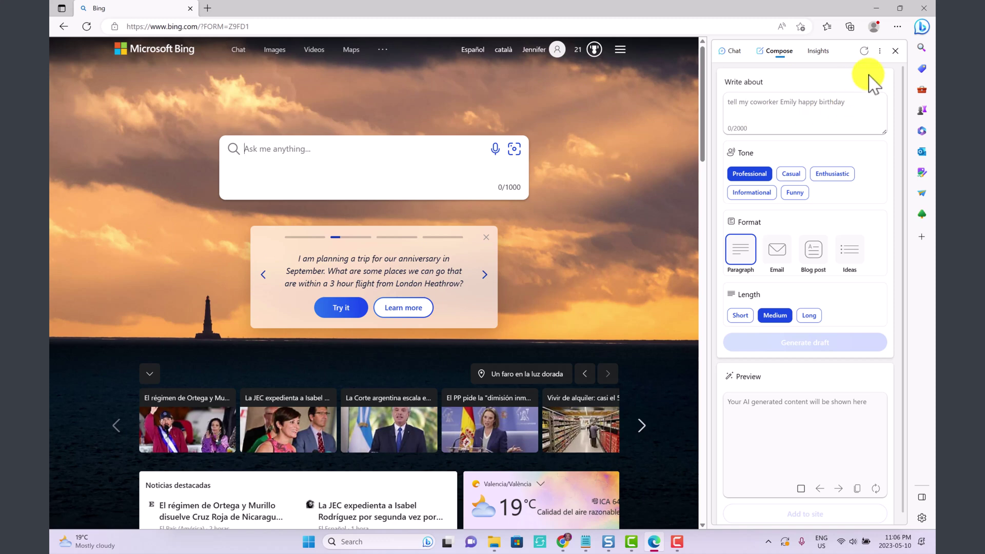
click(897, 51)
click(259, 53)
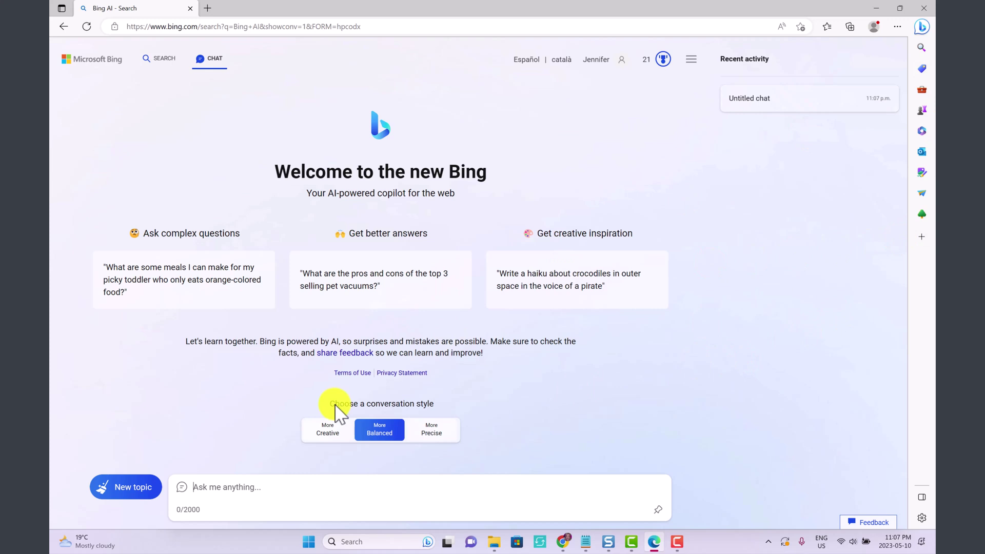
Cycle through More Creative, More Balanced and More Precise, then settle back on More Balanced
click(331, 434)
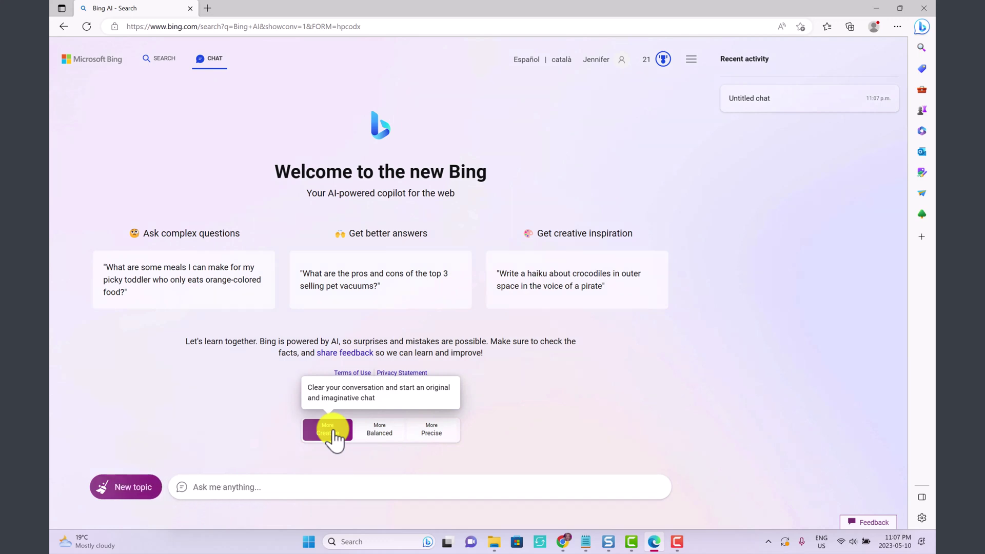
click(380, 434)
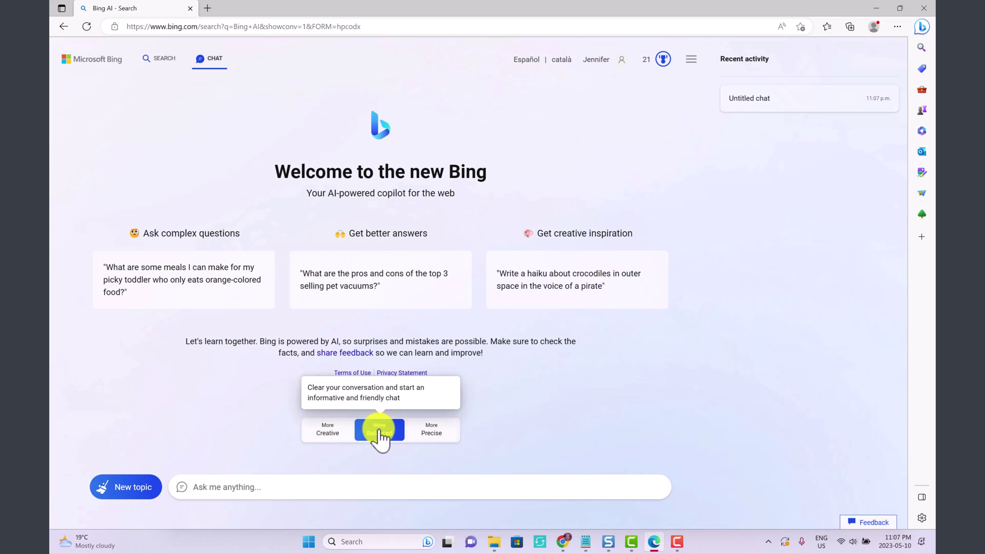
click(434, 434)
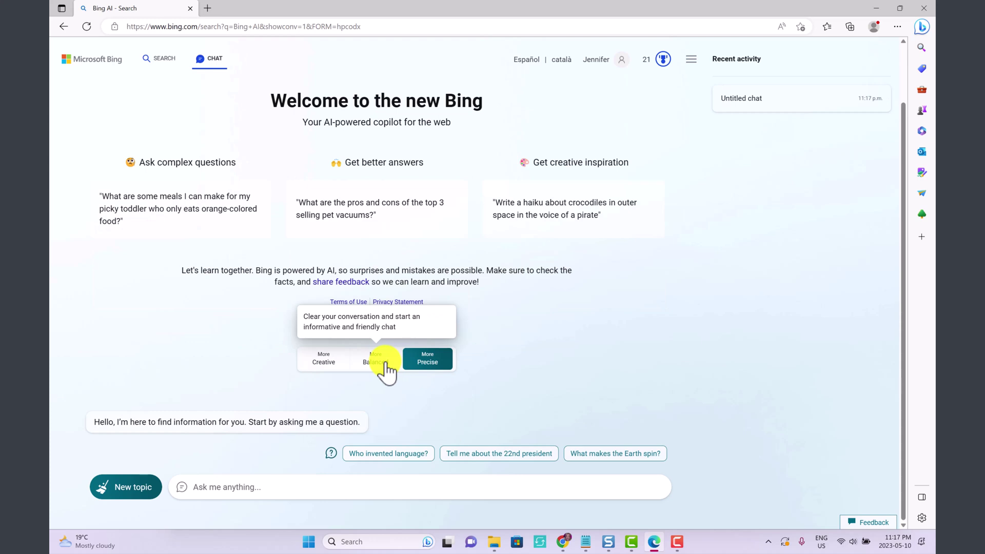
click(381, 362)
Ask Bing Chat for 10 blog title ideas on summer smoothie recipes for weight loss
click(377, 479)
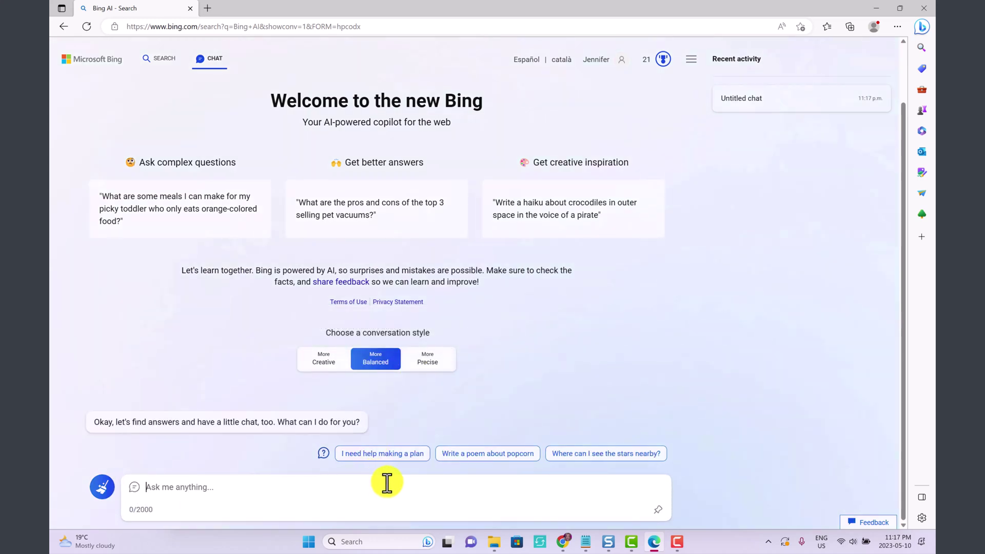
text(I need to write a blog article on)
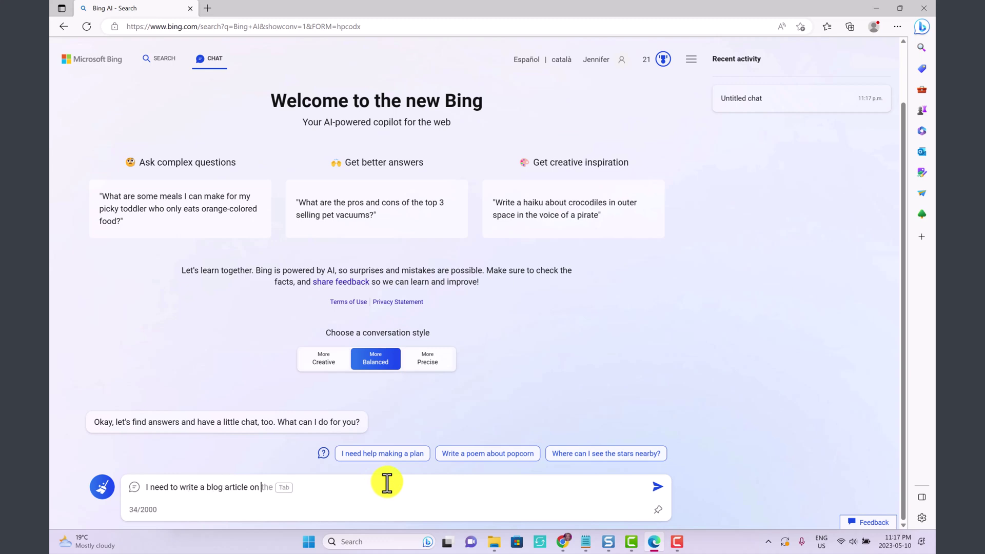
text( summer smoothie recipes for weigh)
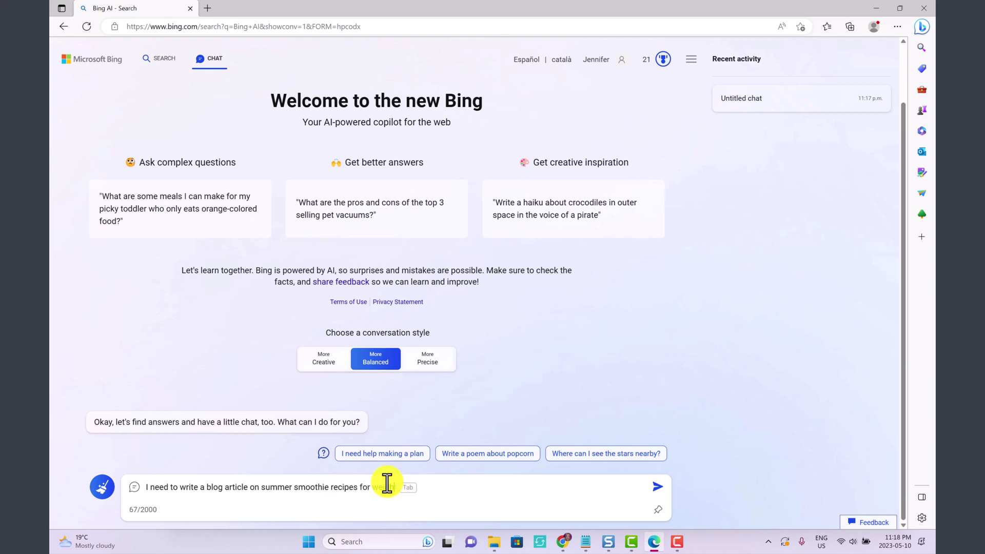
text(t loss. Can you provide me with 10 )
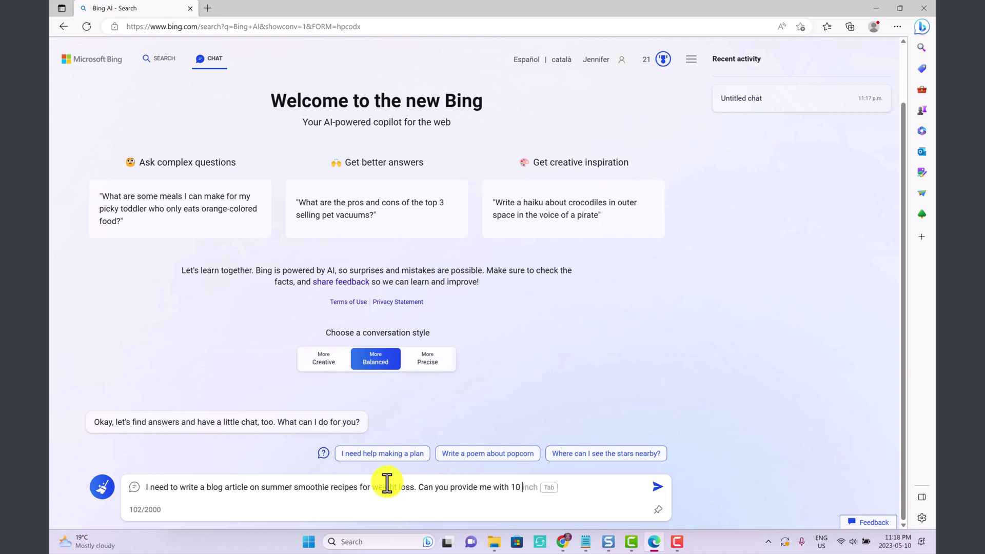
text(blog article title ideas)
key(Return)
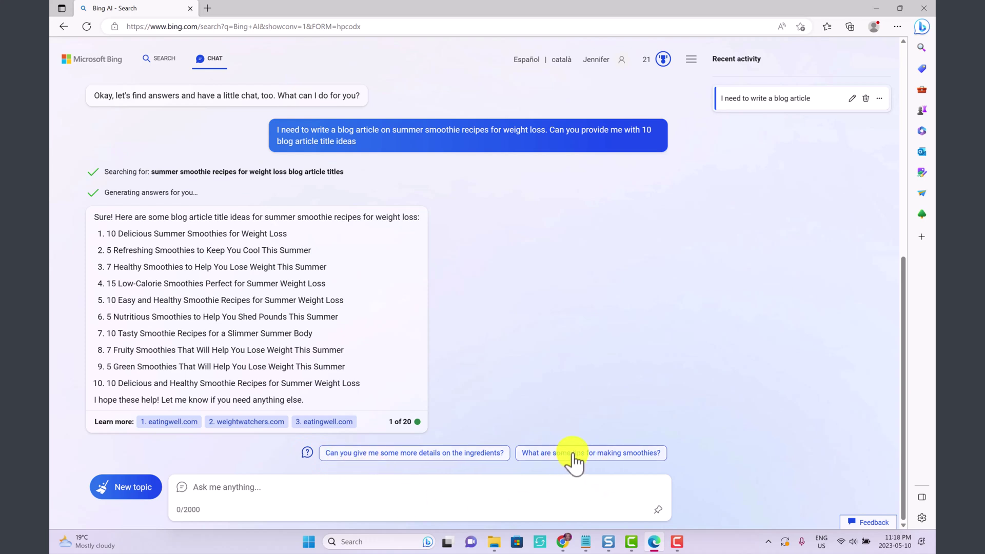
Rename the smoothie conversation in Recent activity to 'Blog Article Advice - Smoothies'
mouse_move(417, 430)
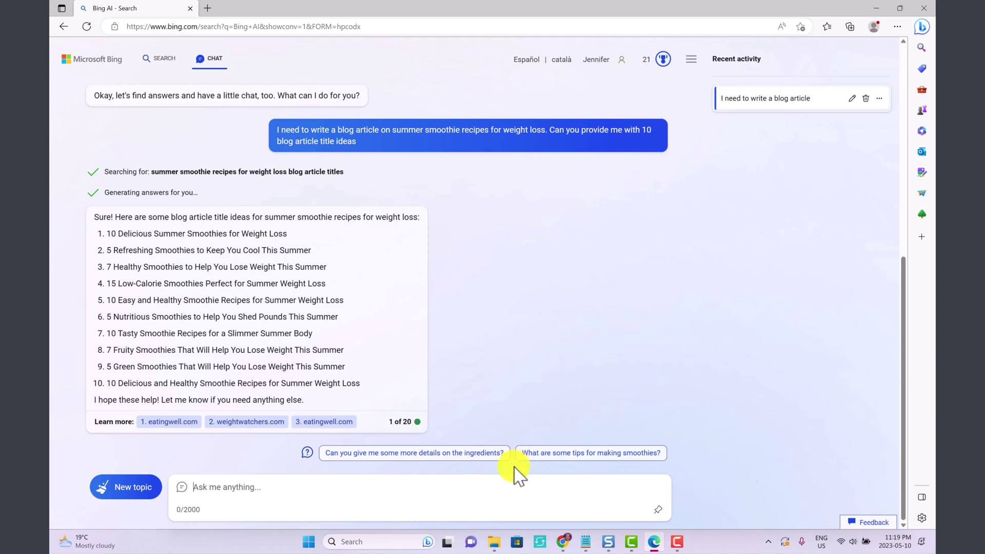
click(852, 99)
drag(828, 98, 711, 100)
text(Blog Article Advice - Smoothies)
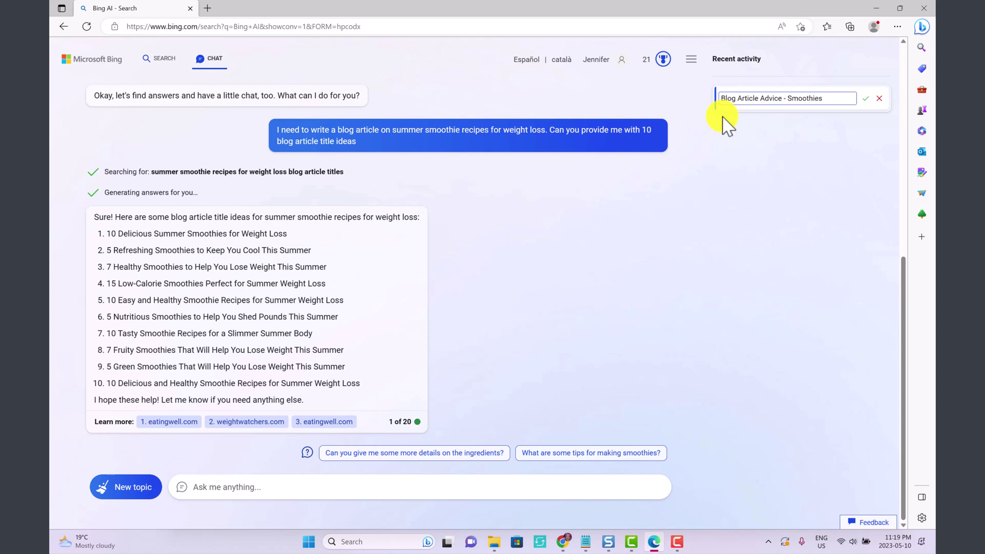
click(867, 100)
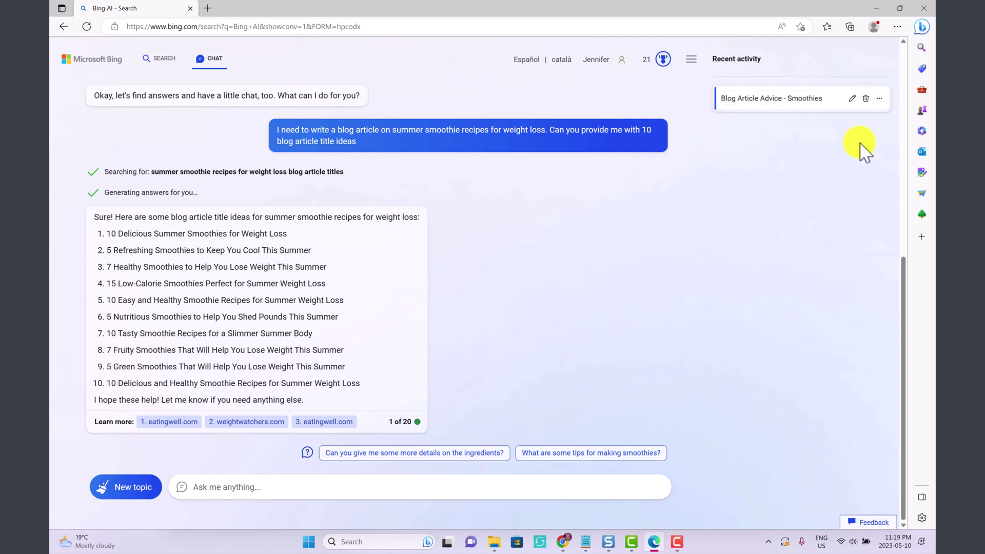
Request a 600-word blog article based on title #2
click(425, 482)
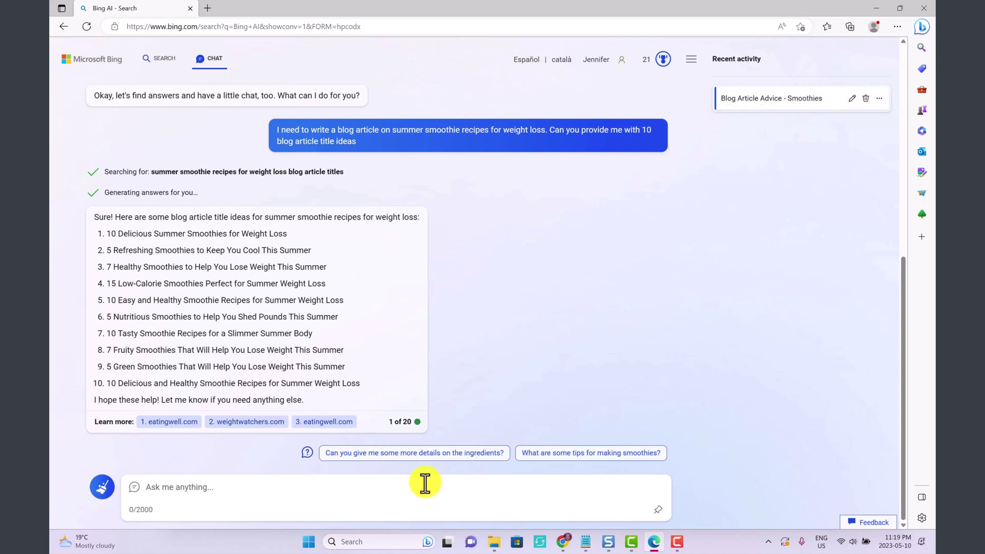
text(Write a 600 word blog article based on)
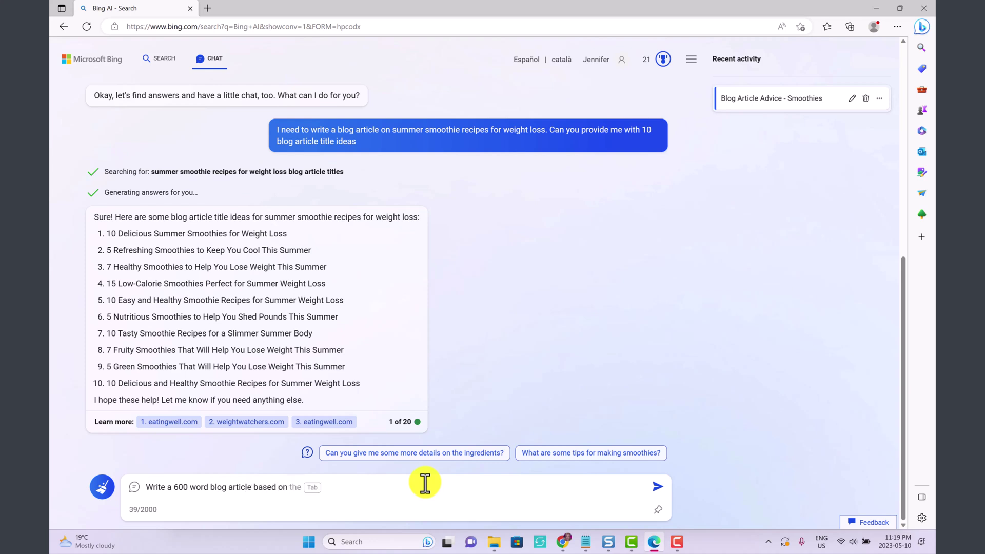
text( title #2)
key(Return)
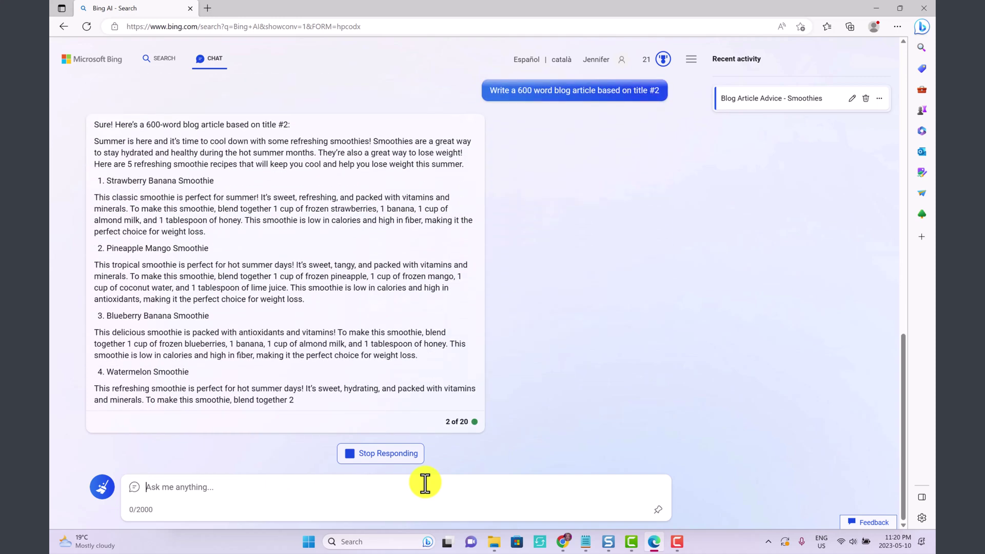
Ask for the article rewritten with the ingredients as bullet points
scroll(220, 279, up, 3)
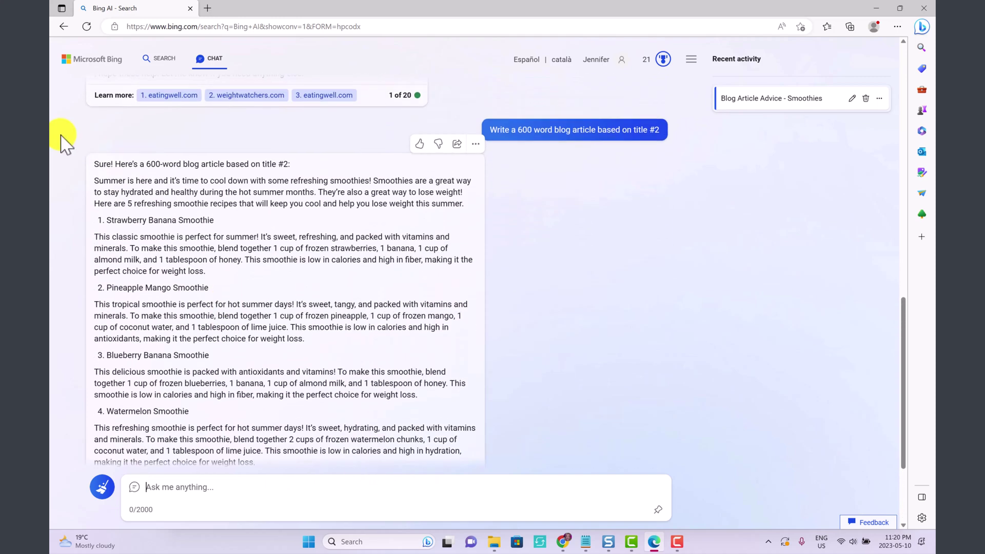
scroll(102, 154, down, 3)
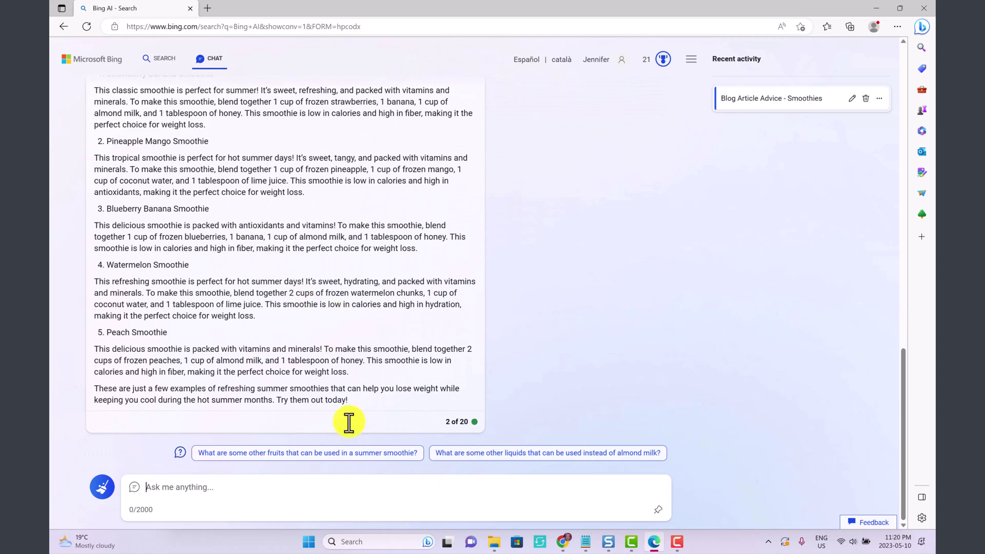
text(Can you write that again but this time w)
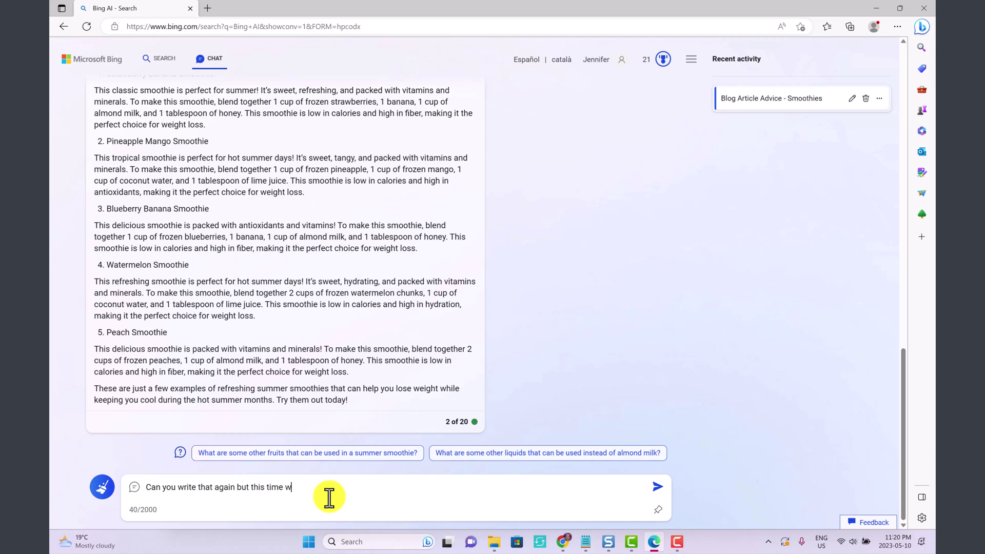
text(rite the ingredients in a bullet point list form)
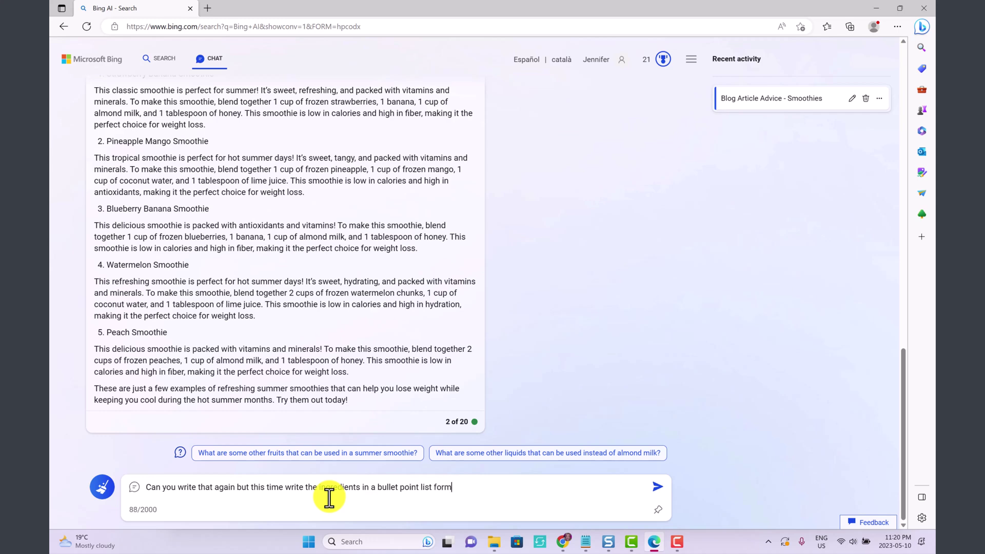
key(Return)
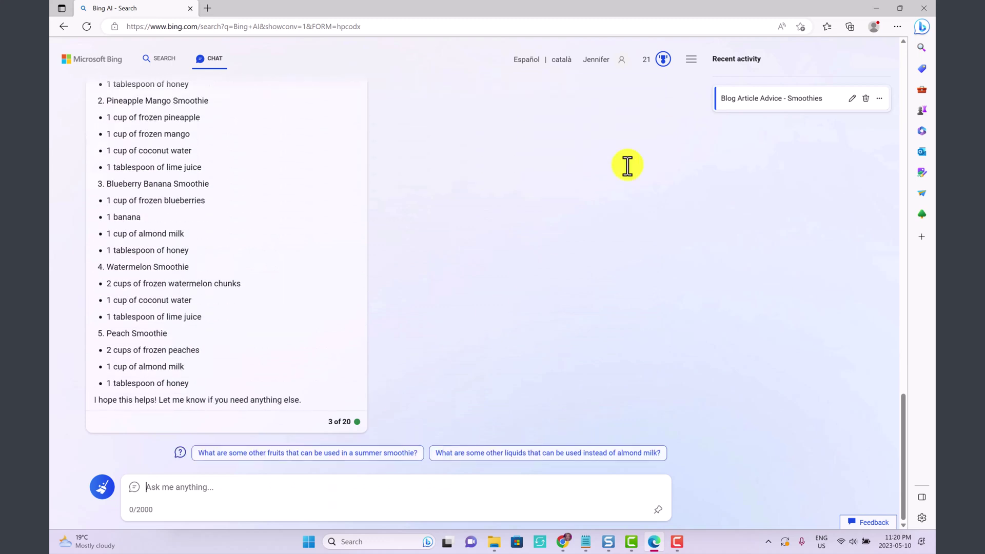
Export the smoothie chat to Word as Conversation.docx, scroll through it, then return to Edge
click(880, 100)
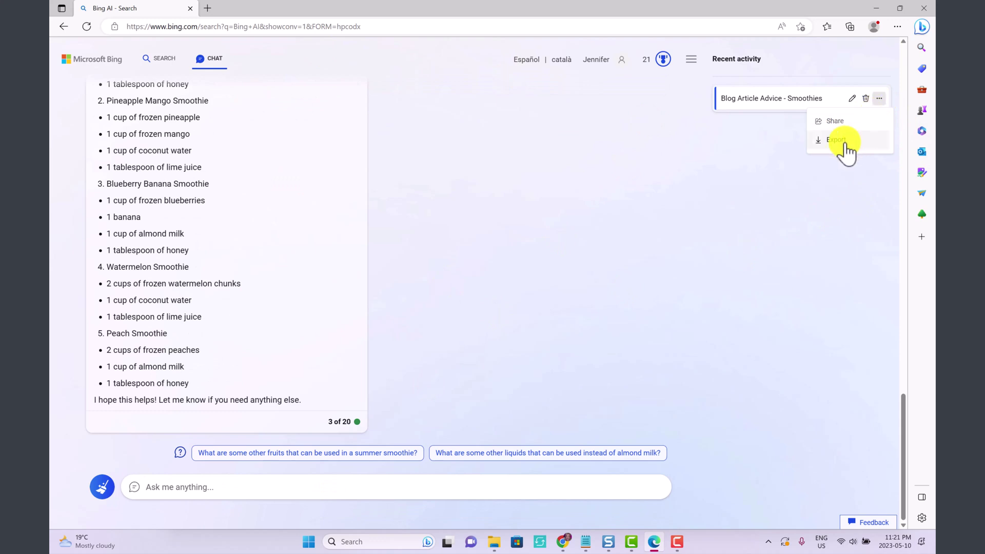
mouse_move(838, 150)
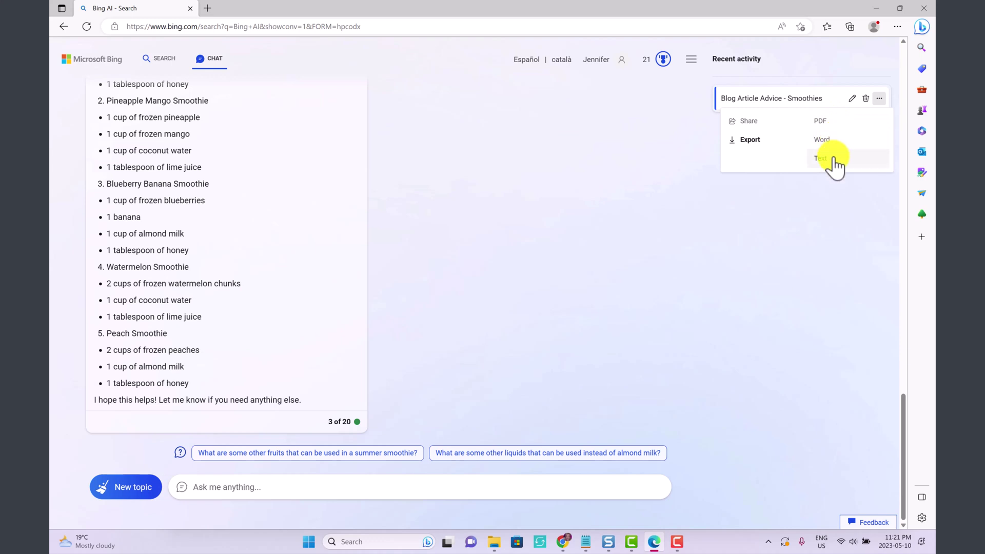
click(832, 142)
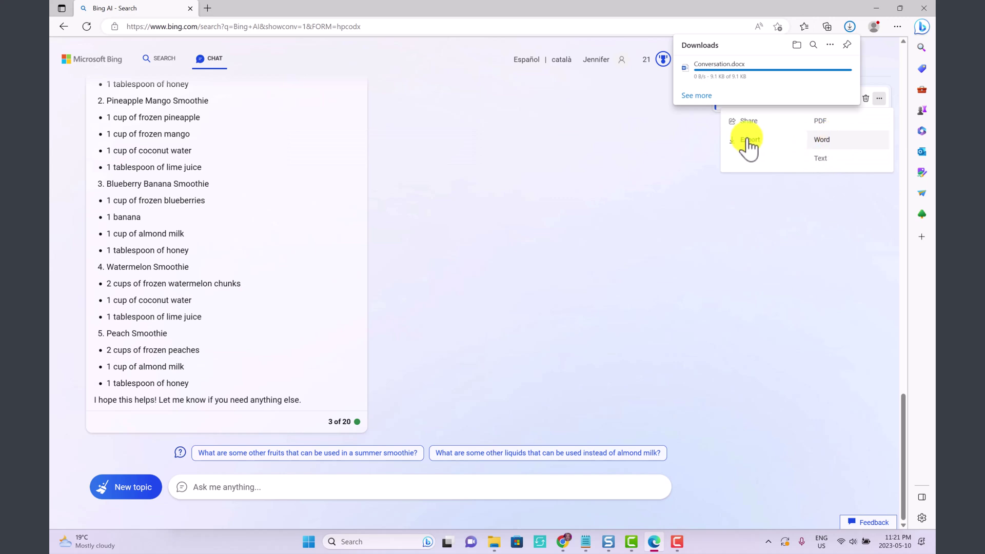
scroll(475, 226, down, 3)
scroll(478, 279, down, 9)
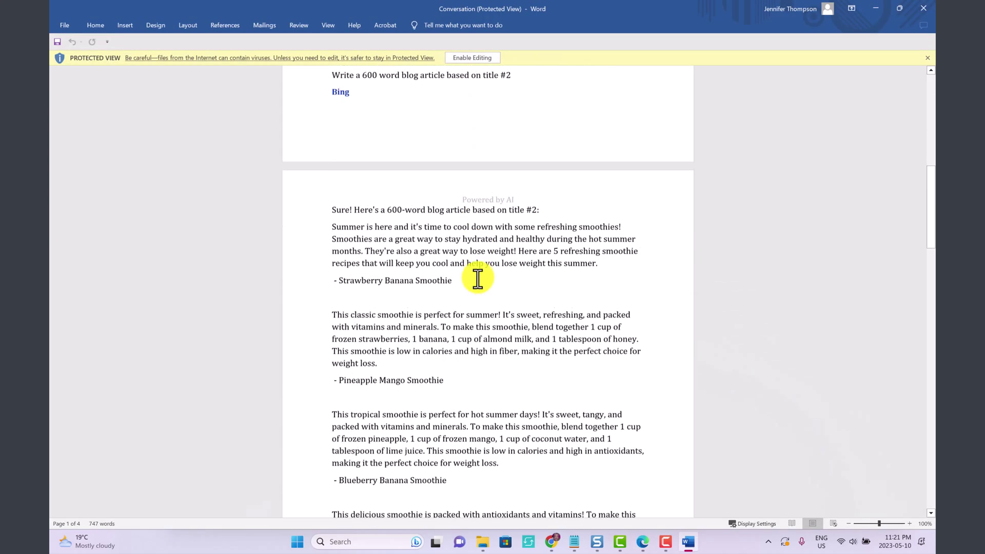
scroll(477, 278, down, 2)
key(alt+Tab)
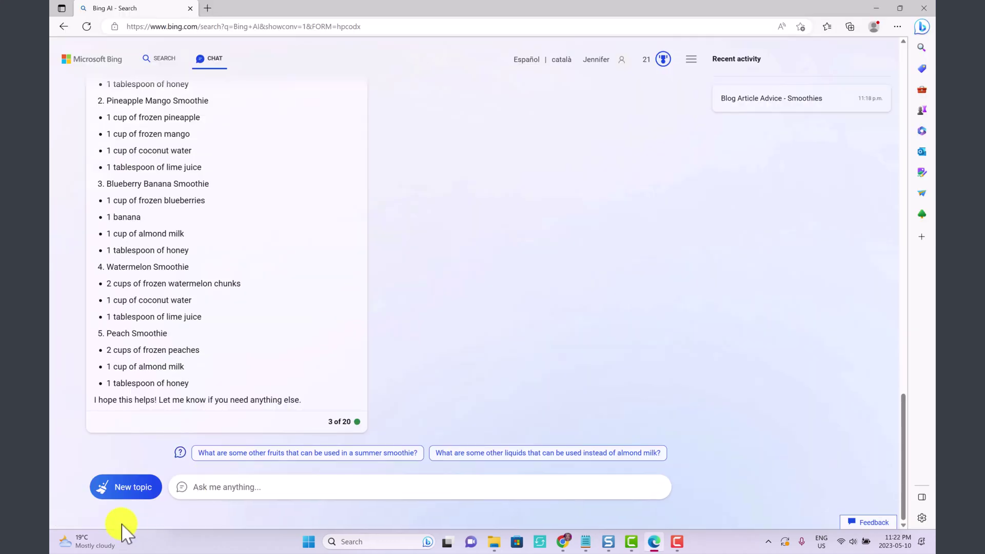
In a new More Creative chat, request 20 original names for a fun video game YouTube channel
click(124, 493)
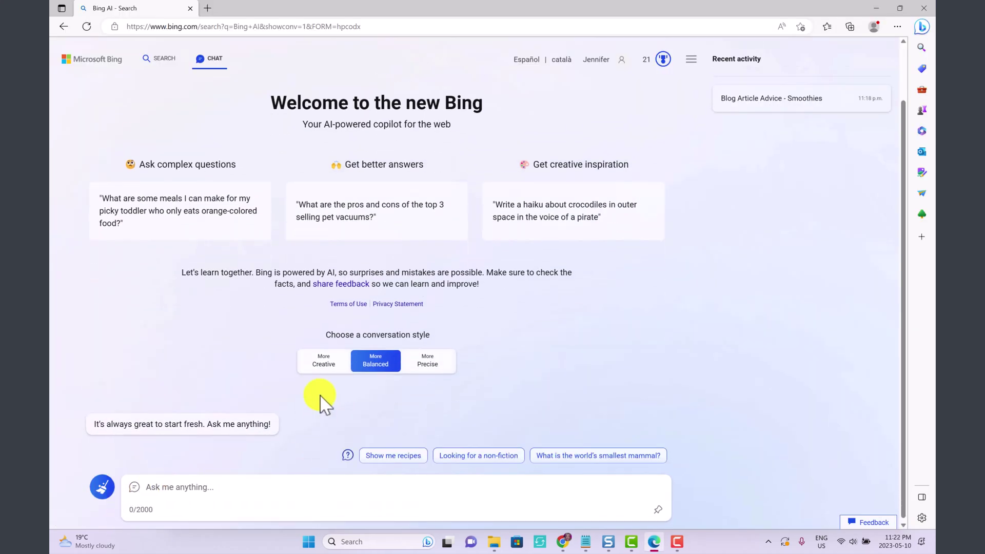
click(329, 365)
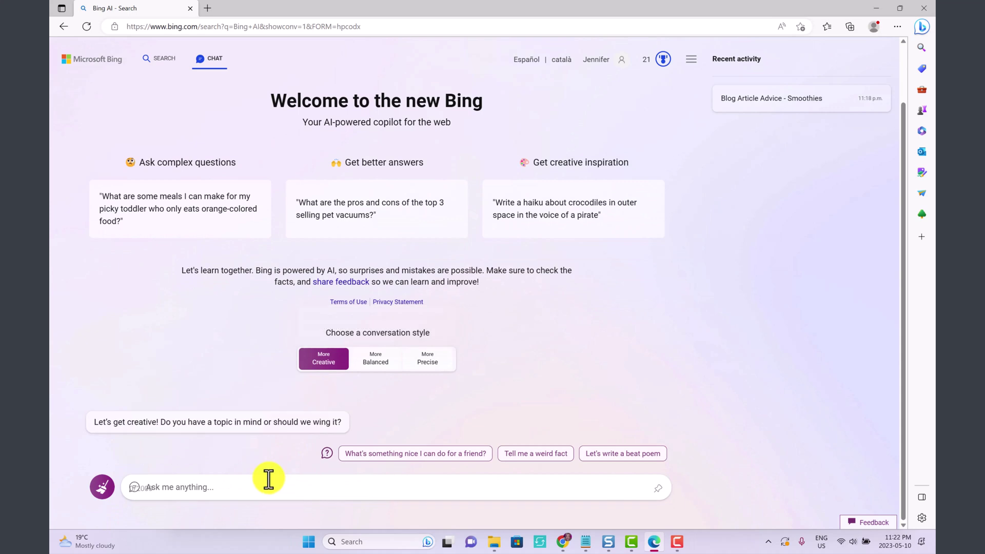
text(I'm)
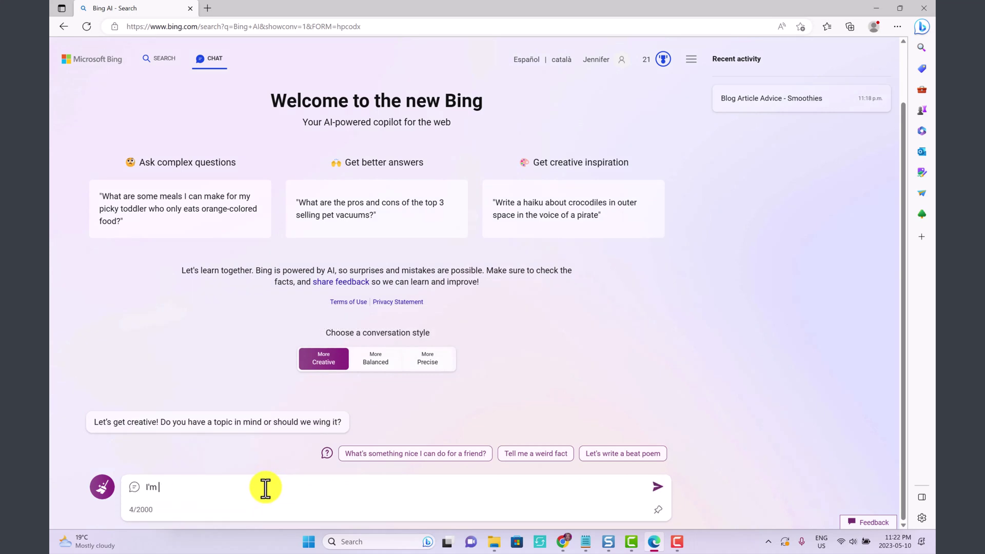
text( creating a fun video game channel for Youtube. I need to come up with a cool channel nam)
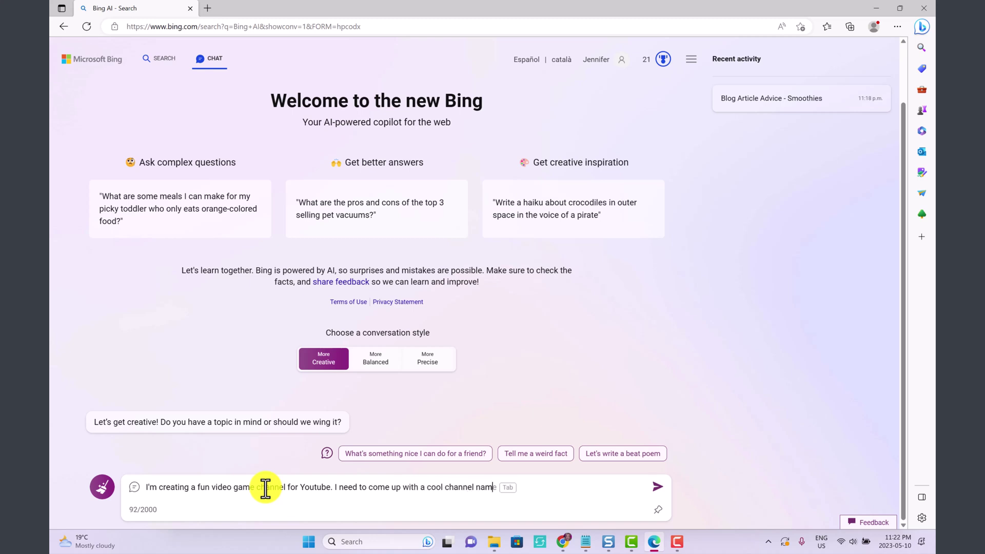
text(20 ide)
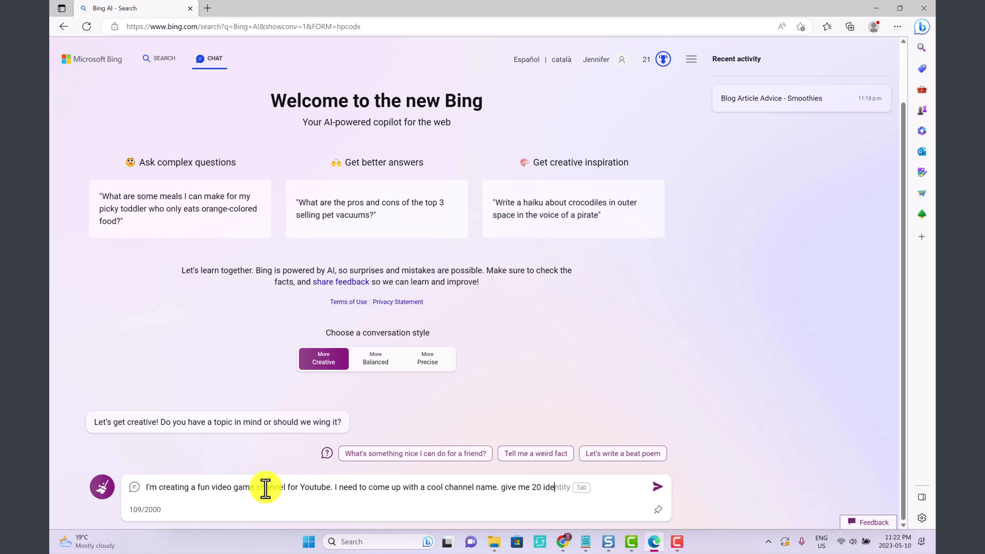
key(BackSpace)
key(BackSpace)
key(BackSpace)
text(original ideas)
key(Return)
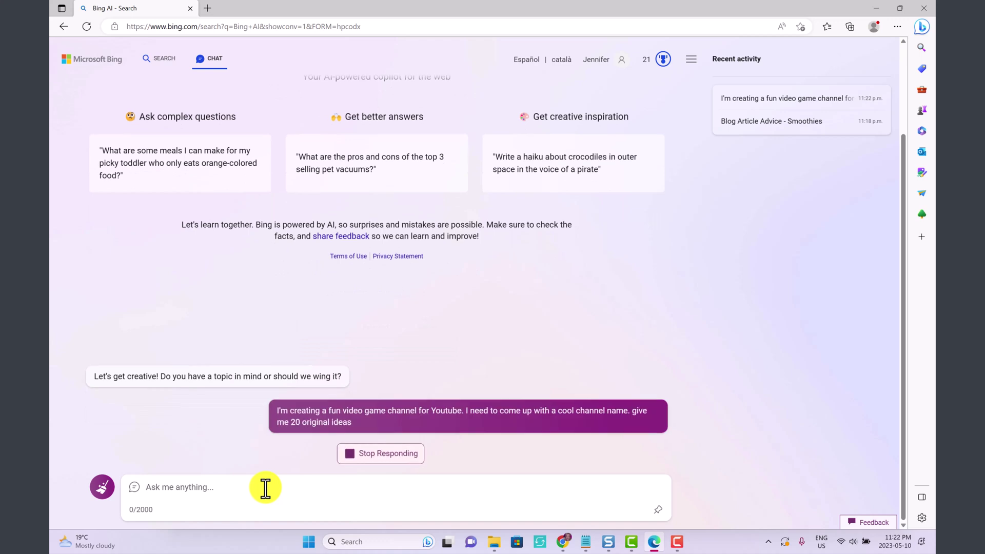
mouse_move(820, 108)
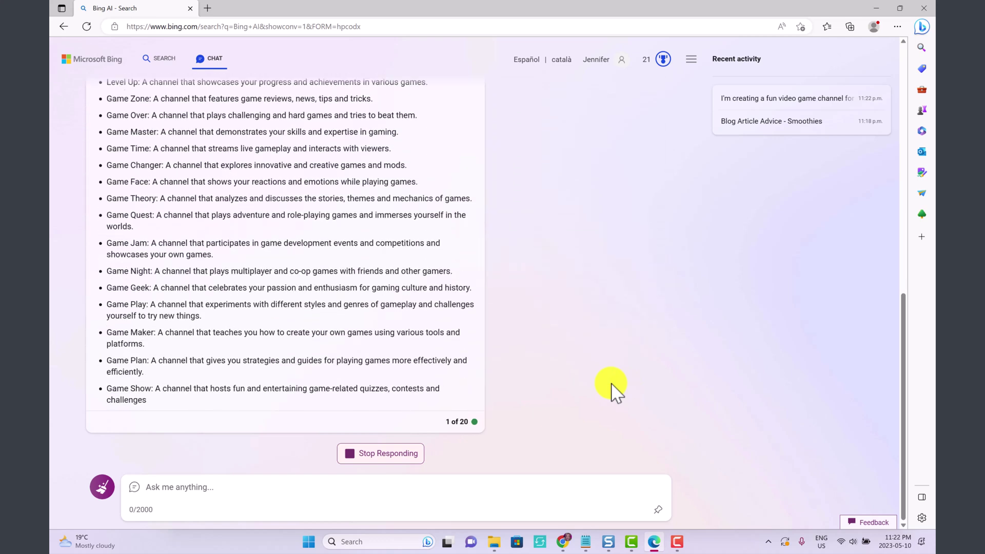
Request logos for the gaming channel 'Game Puzzle Power' and open the fourth design full size
click(207, 488)
text(Could you help me generate an original l)
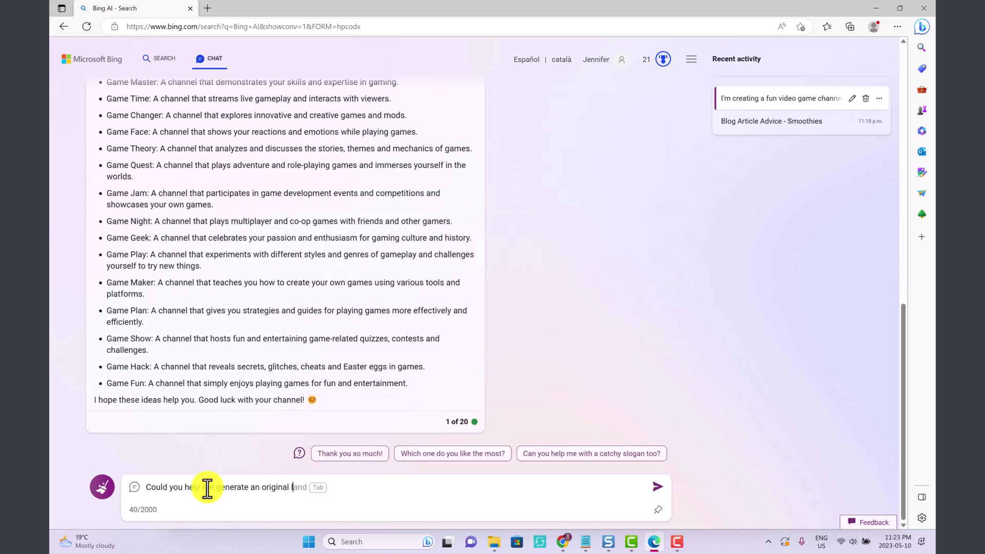
text(gaming channel called Game Puzzle Power)
key(Return)
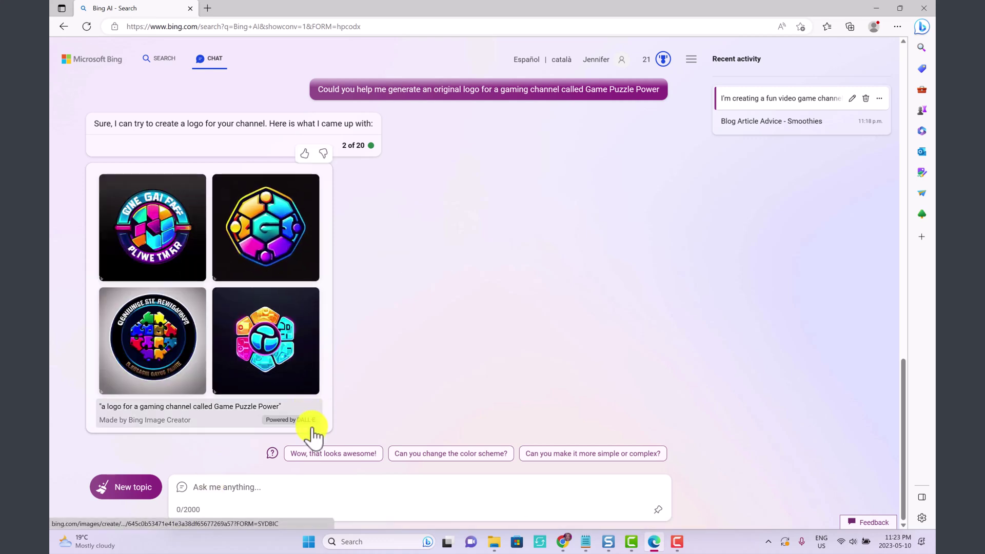
click(295, 368)
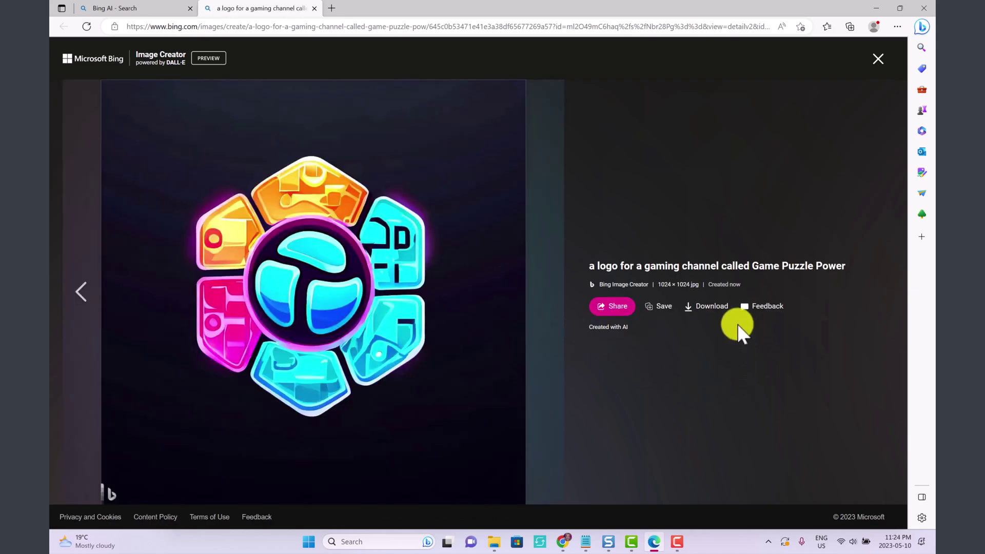
Download the Game Puzzle Power logo, then go to the Image Creator start page
click(705, 310)
key(ctrl+shift+Tab)
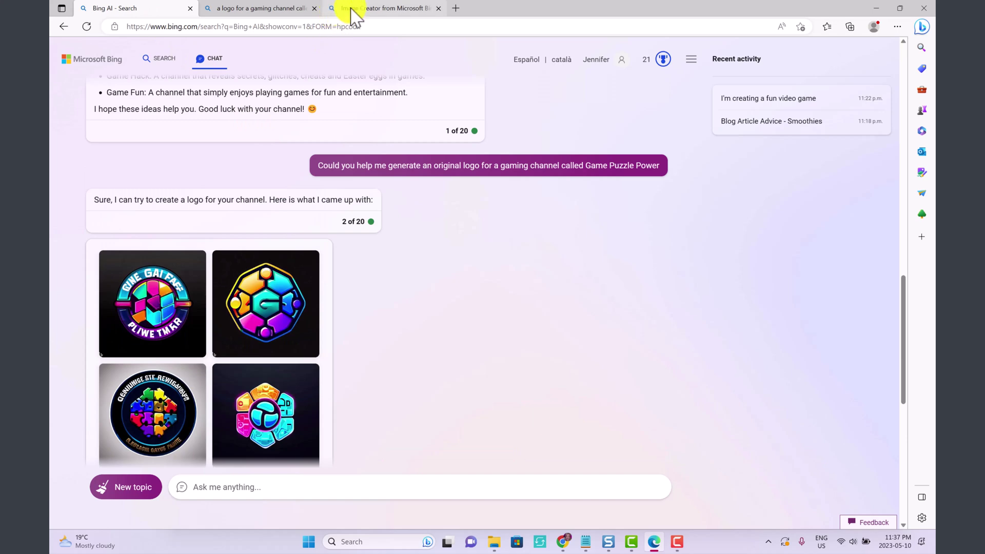
click(352, 9)
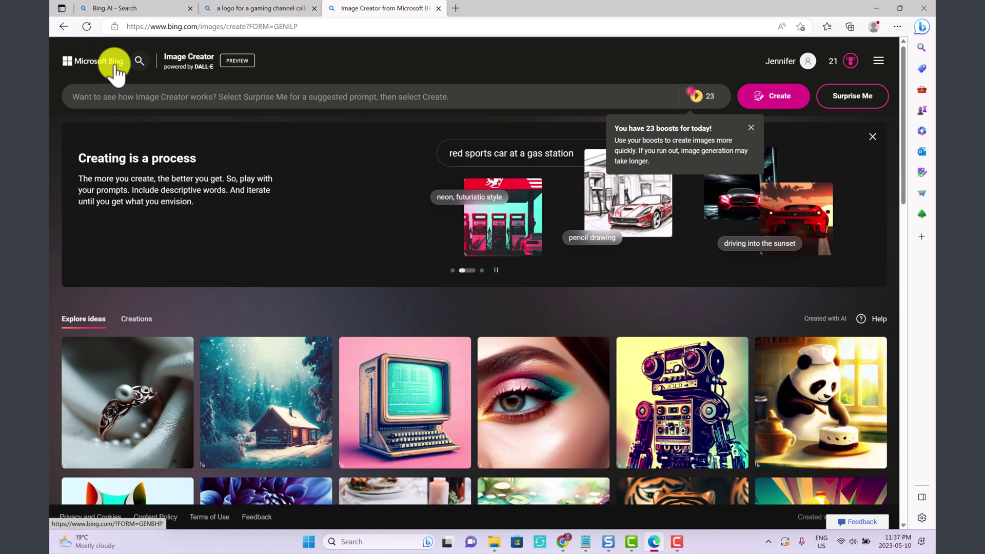
Browse the Explore ideas gallery, view the logo full size, then minimize Edge to show Google Images
click(179, 107)
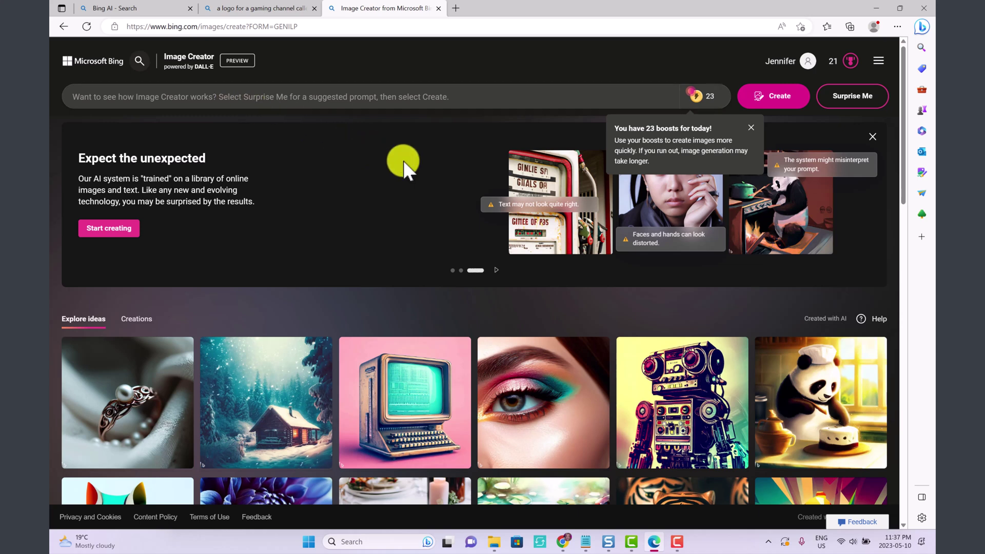
scroll(222, 313, down, 1)
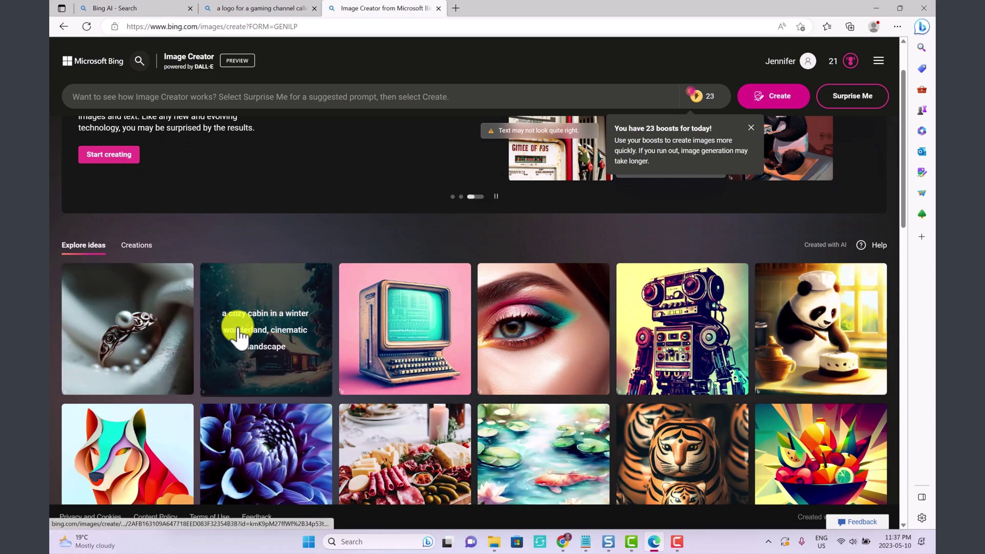
scroll(488, 328, down, 3)
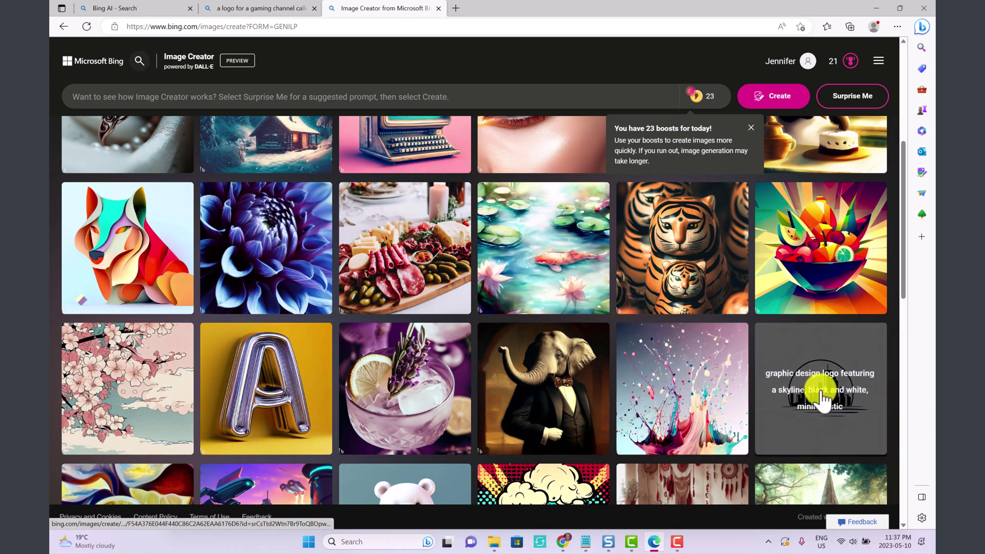
scroll(814, 391, down, 2)
scroll(601, 170, up, 2)
click(259, 8)
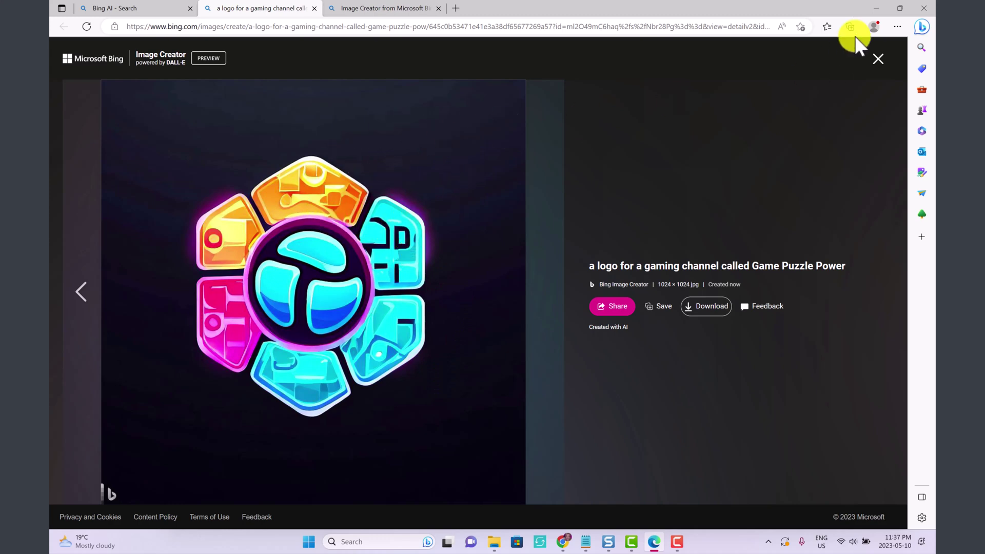
click(877, 8)
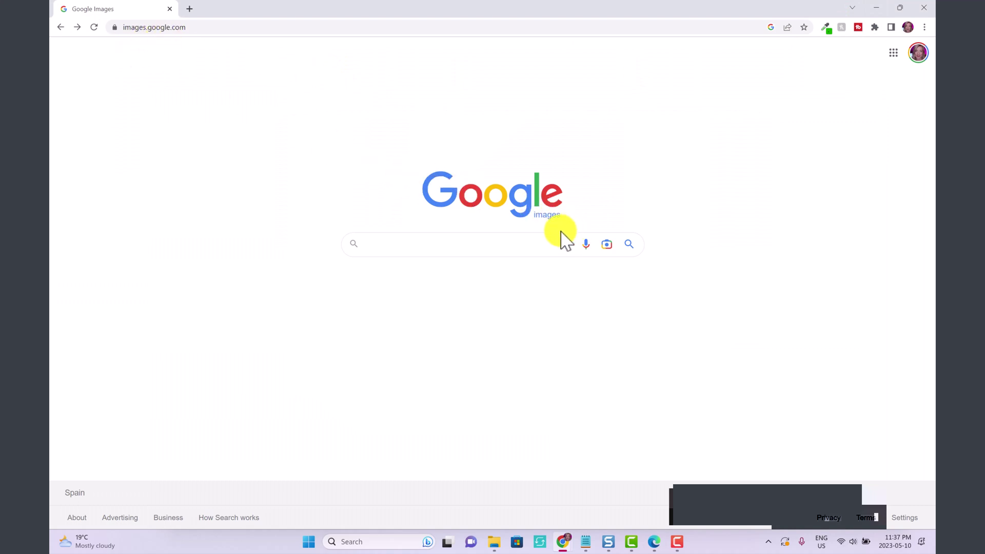
Search Google Lens with the uploaded Game Puzzle Power logo and browse the Visual matches
click(612, 252)
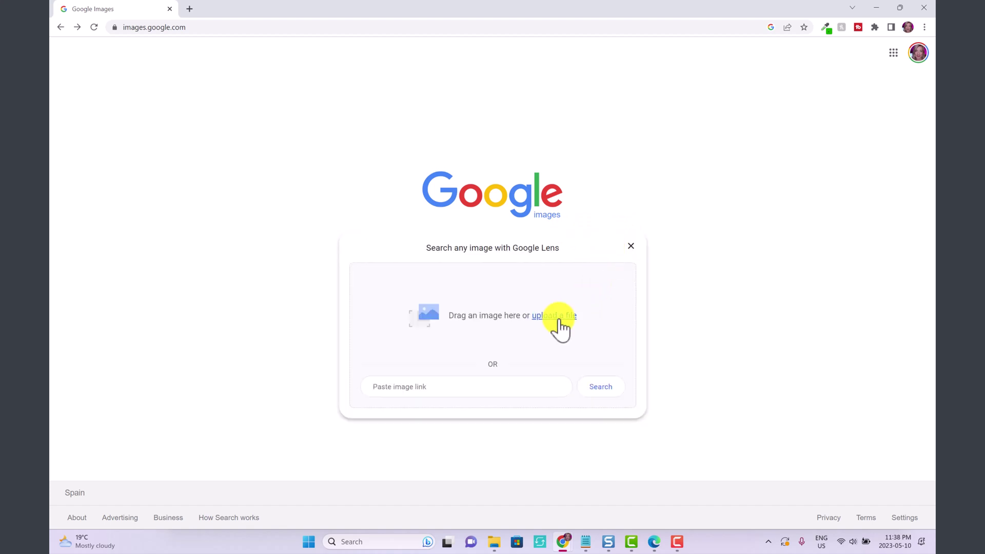
click(556, 317)
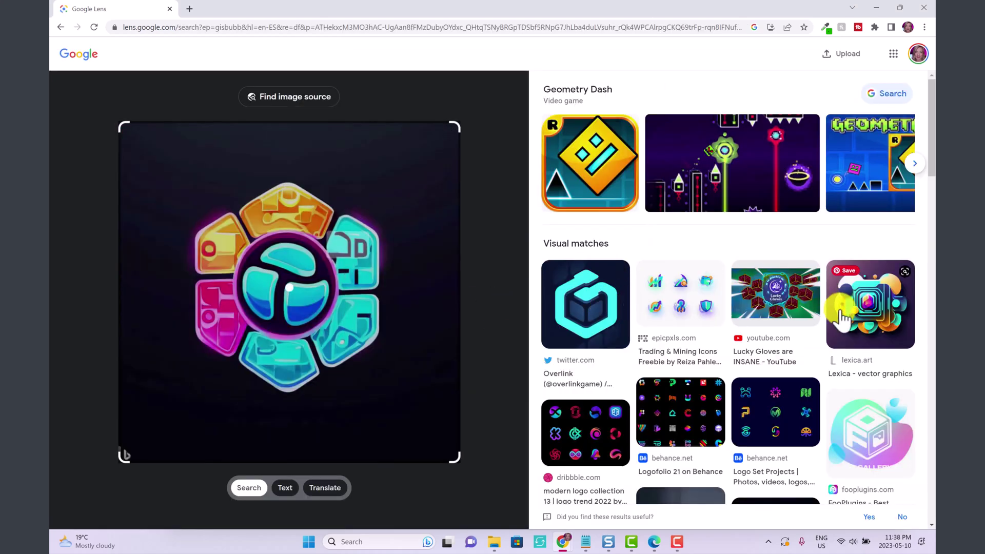
scroll(818, 297, down, 2)
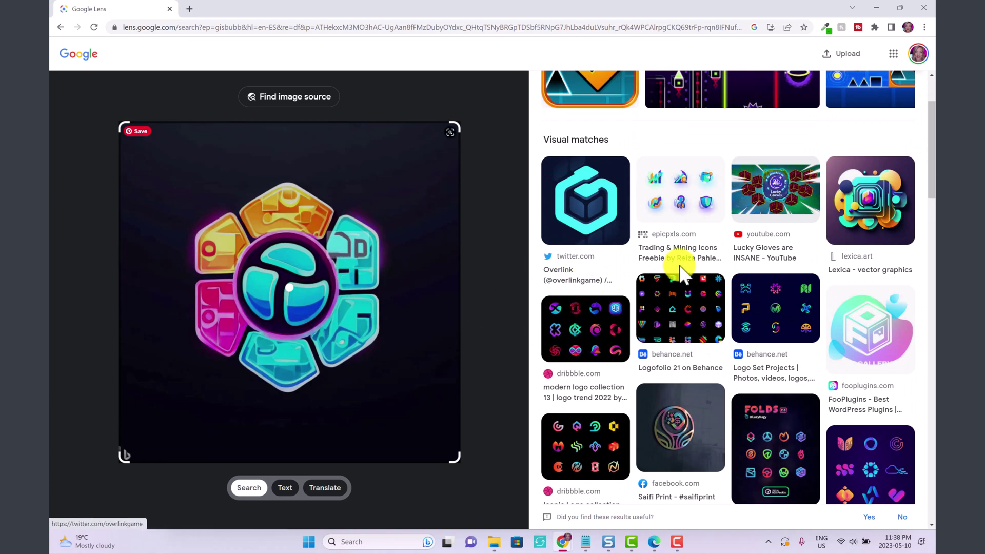
scroll(709, 267, down, 4)
scroll(763, 280, down, 6)
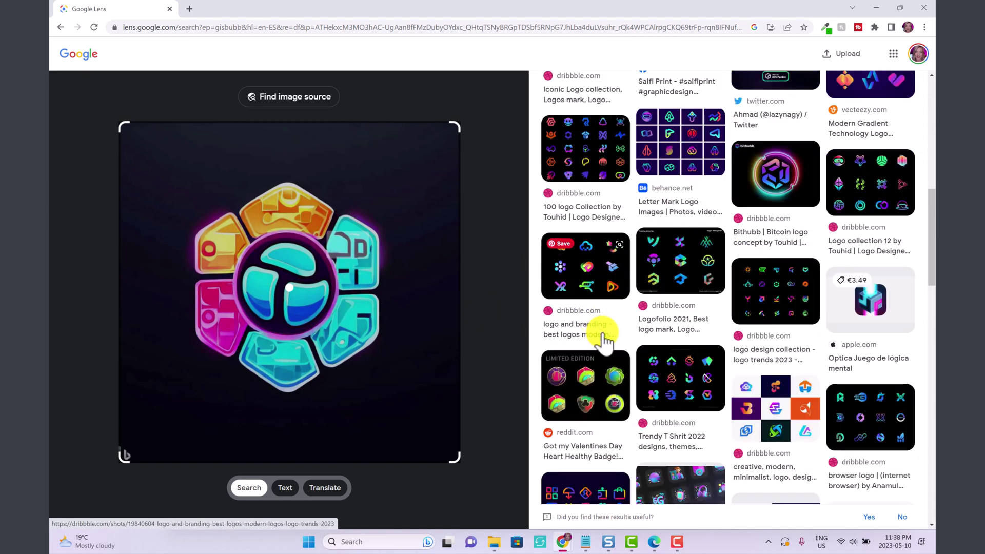
scroll(653, 434, down, 5)
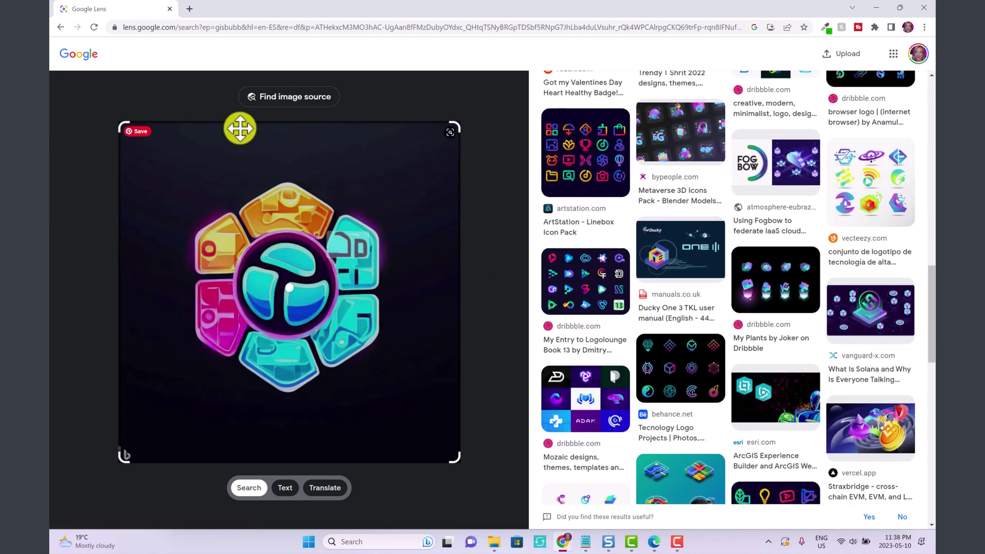
scroll(505, 207, down, 2)
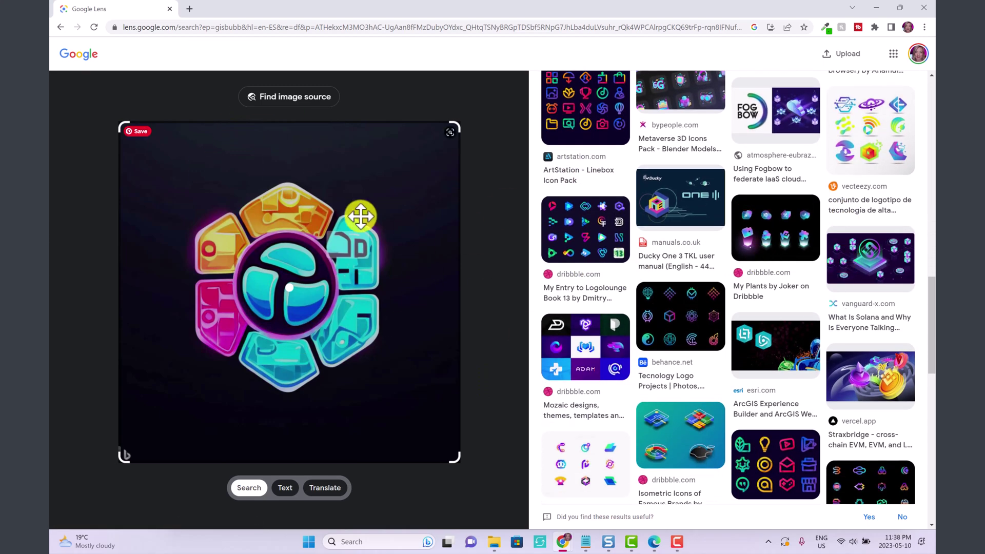
scroll(780, 323, down, 5)
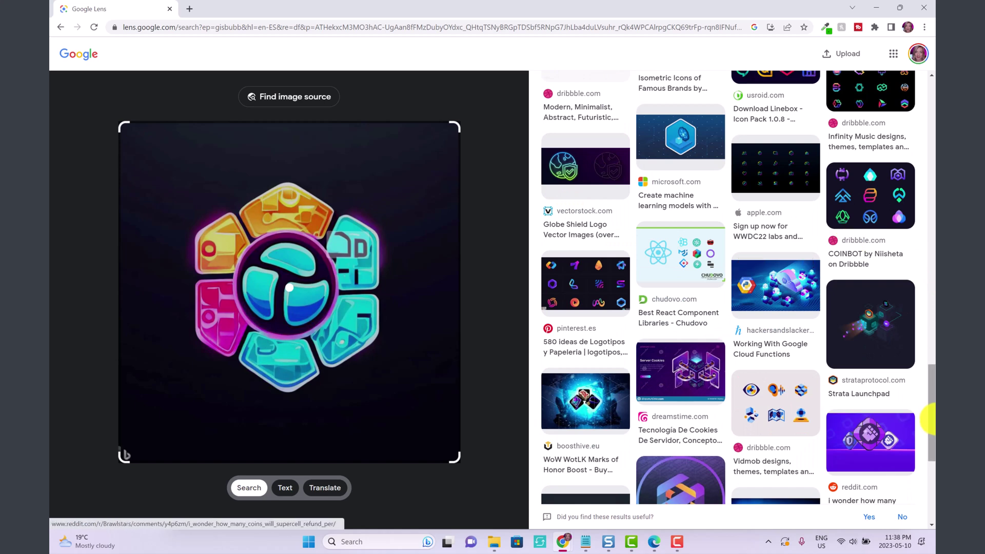
Crop the search area tightly around the emblem and find the image's source pages
drag(931, 403, 930, 464)
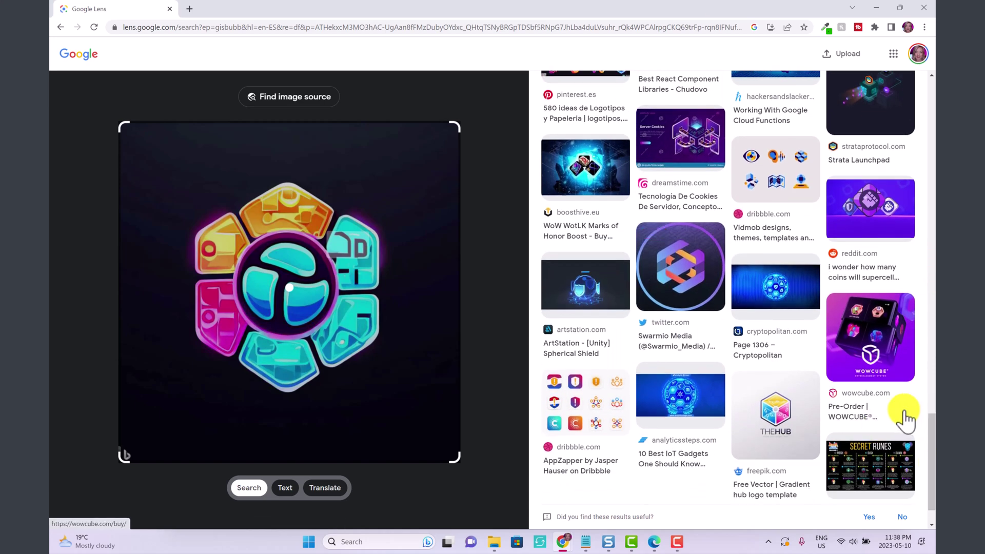
scroll(700, 319, up, 15)
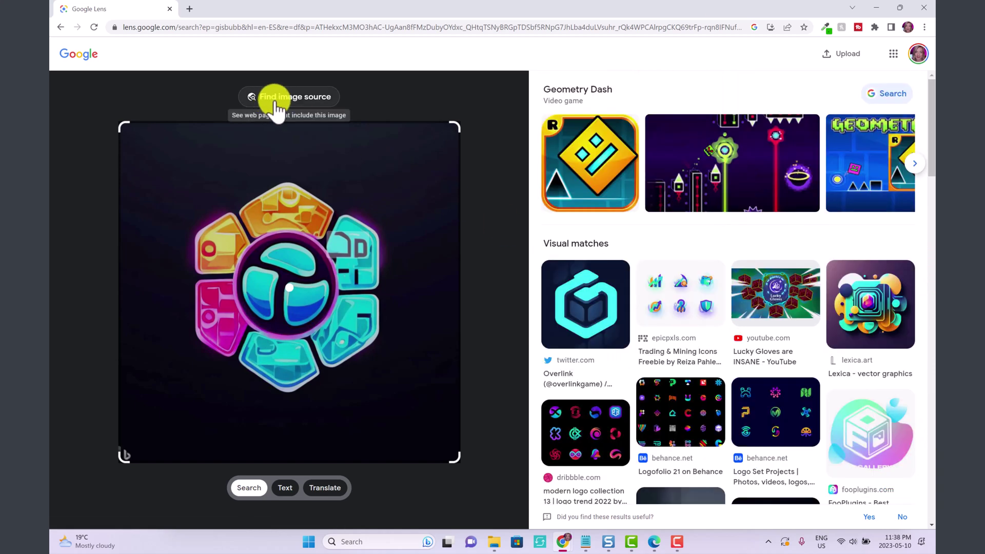
click(254, 149)
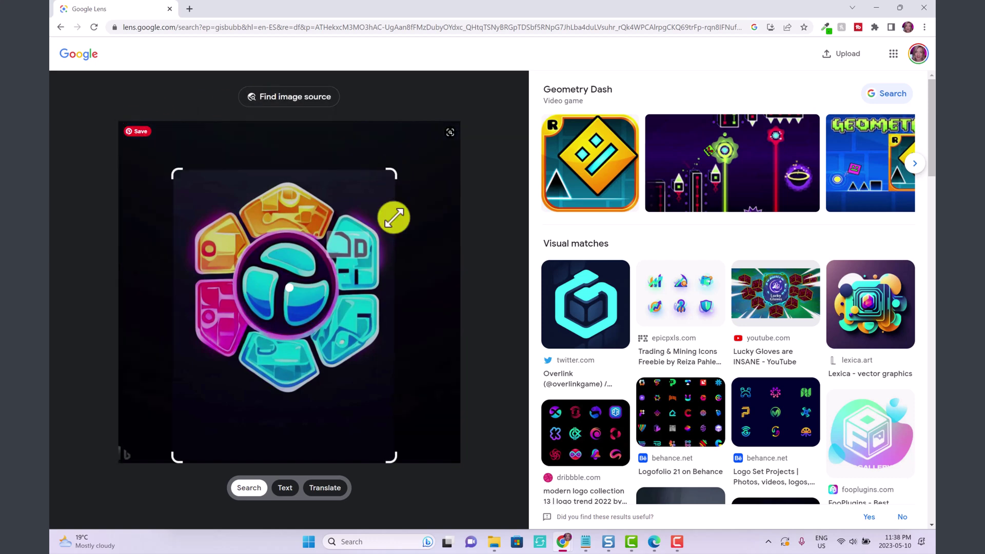
drag(191, 462, 199, 392)
click(286, 98)
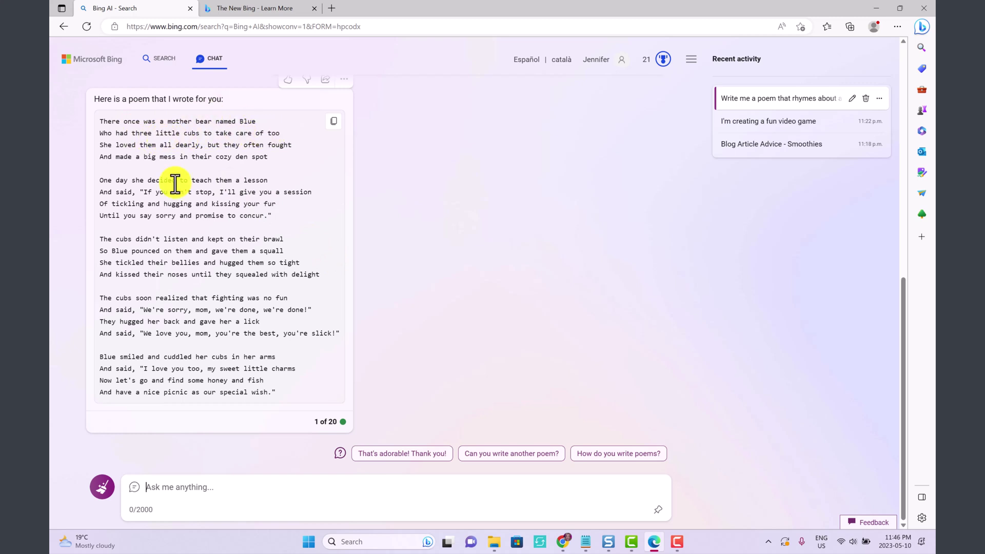
Begin typing a request for an image of a blue mother bear with three cubs
click(288, 400)
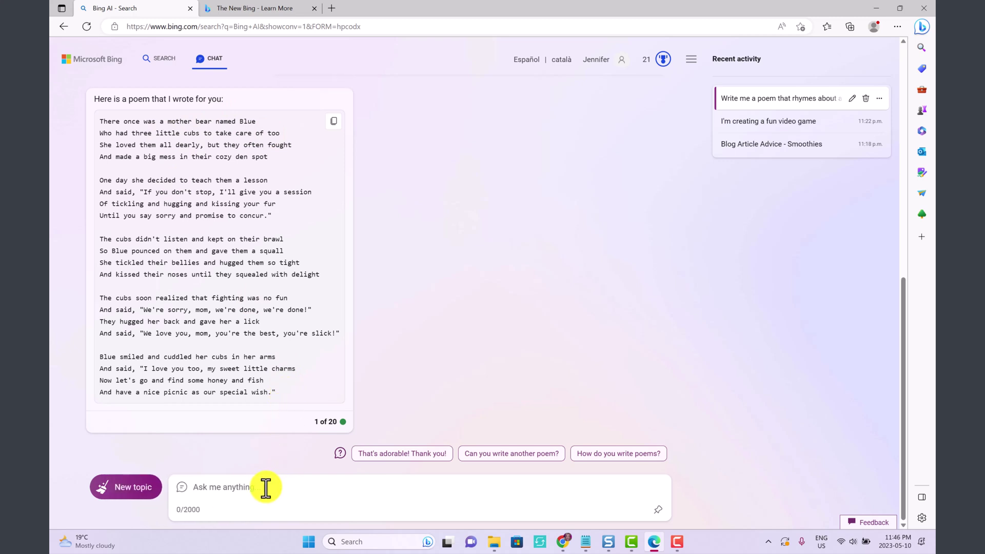
text(Cre)
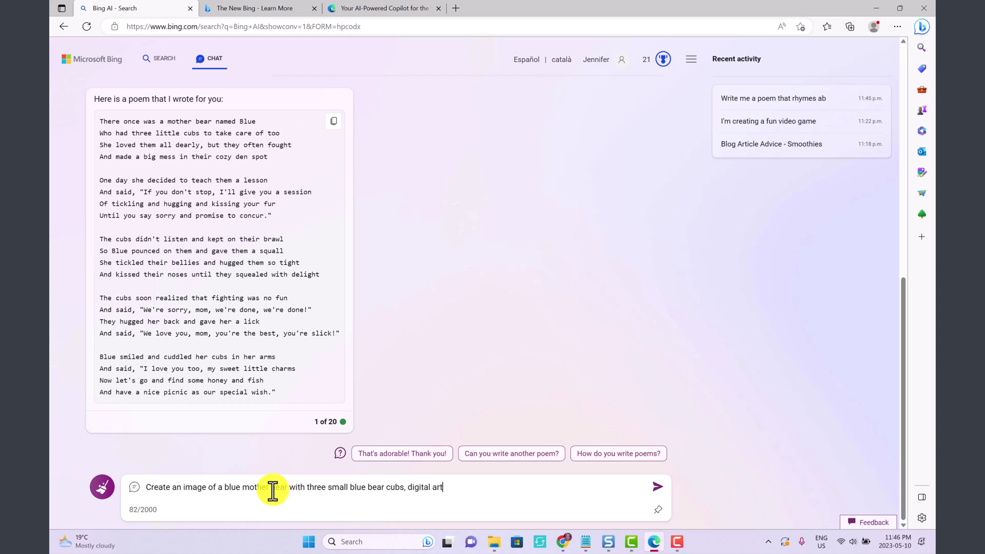
Generate digital-art images of the blue mother bear and three cubs, then a flowers-background version
key(Return)
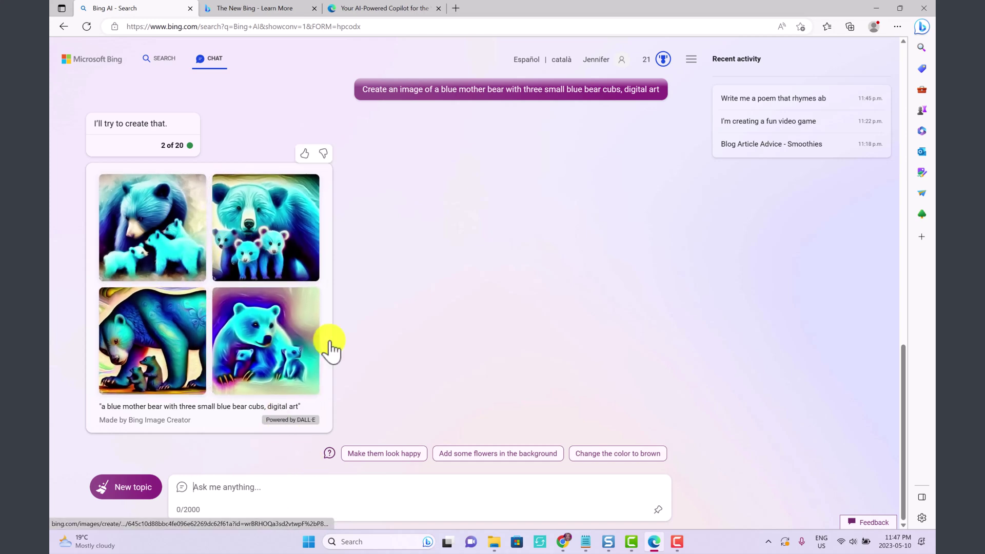
click(495, 455)
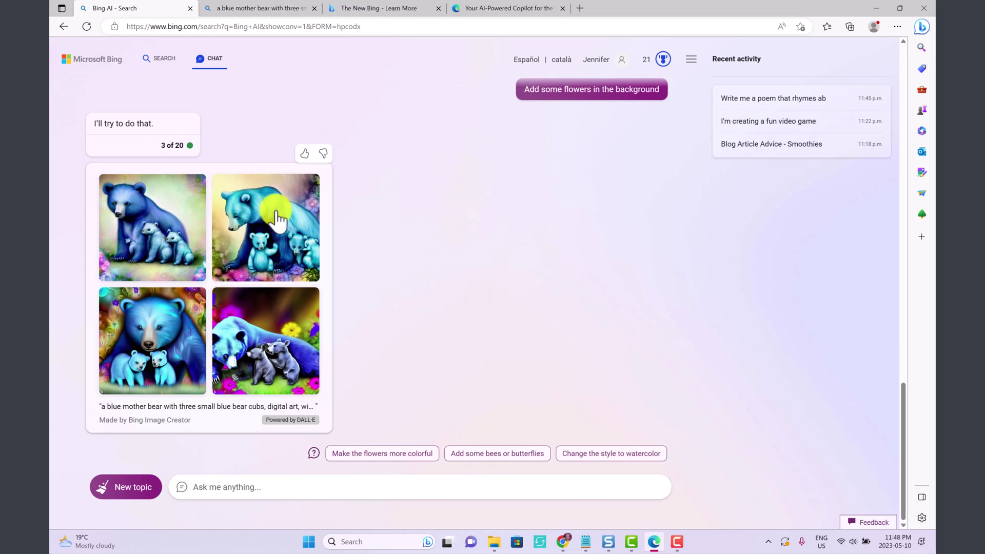
scroll(400, 327, up, 10)
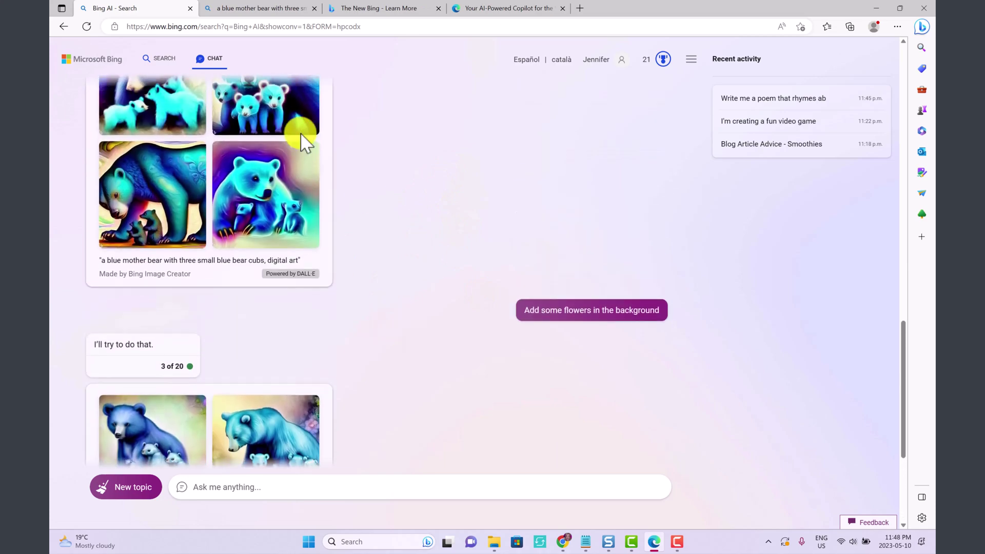
scroll(199, 293, up, 3)
scroll(198, 293, down, 13)
scroll(297, 262, down, 2)
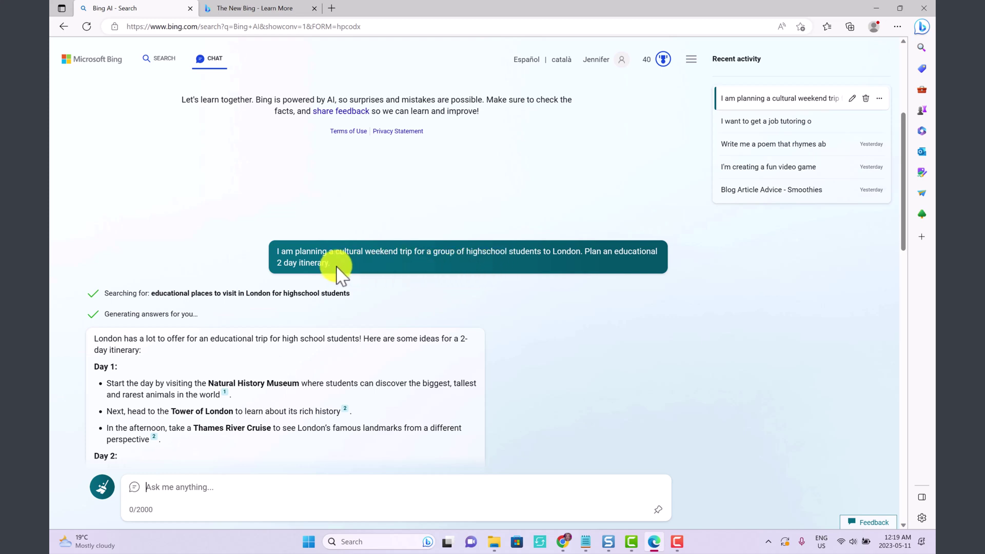
Scroll through the 10-day London itinerary table listing 3–4 activities per day
scroll(126, 286, down, 3)
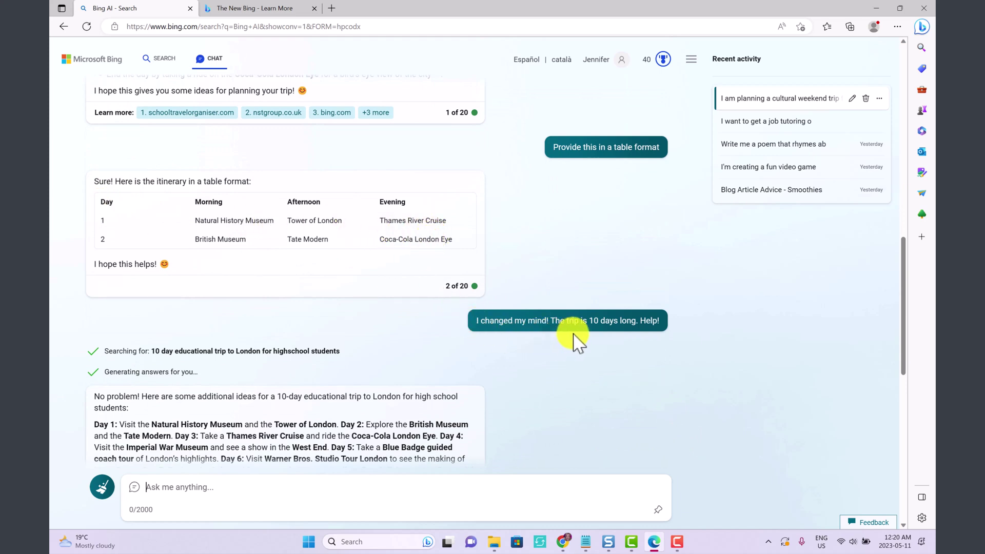
scroll(621, 339, down, 1)
scroll(154, 326, down, 4)
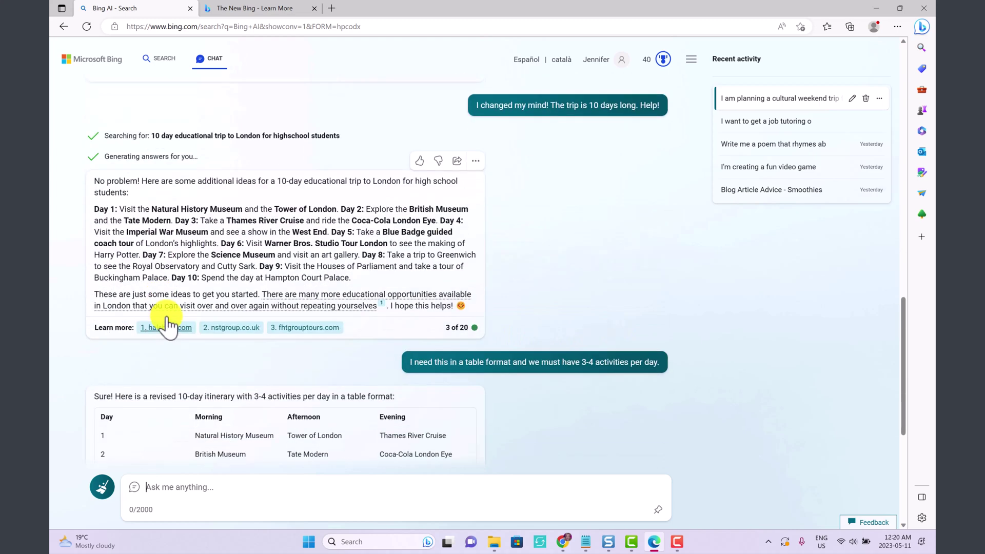
scroll(565, 318, down, 2)
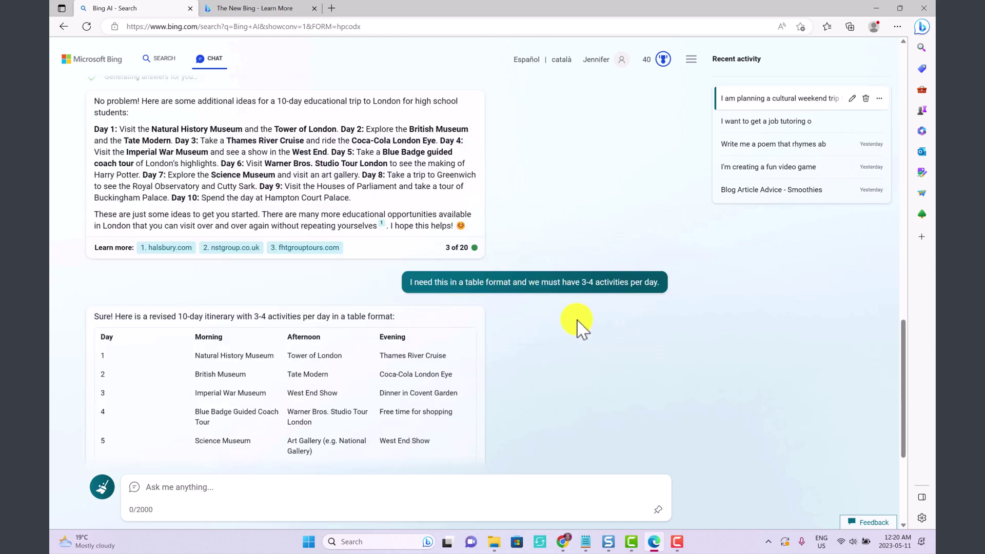
scroll(532, 286, down, 3)
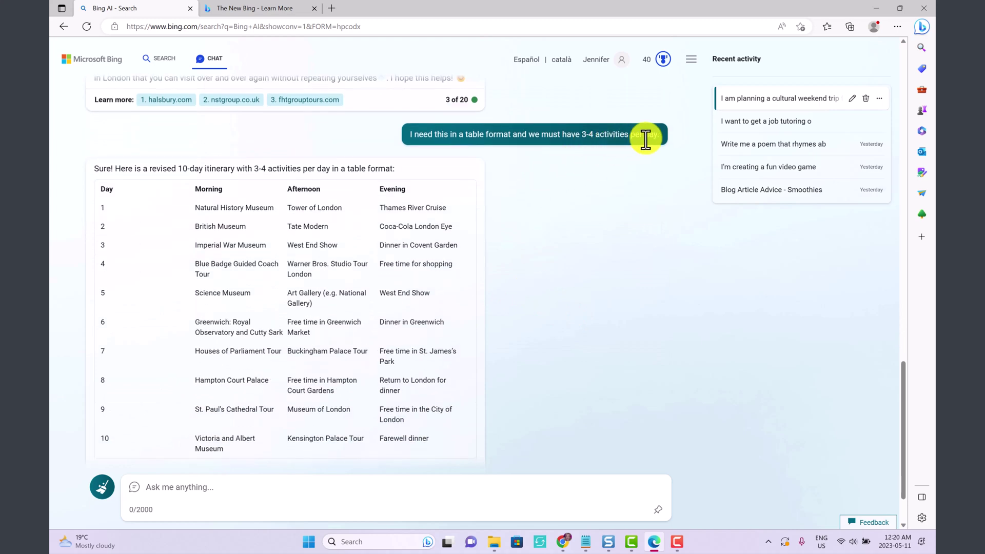
scroll(308, 378, down, 2)
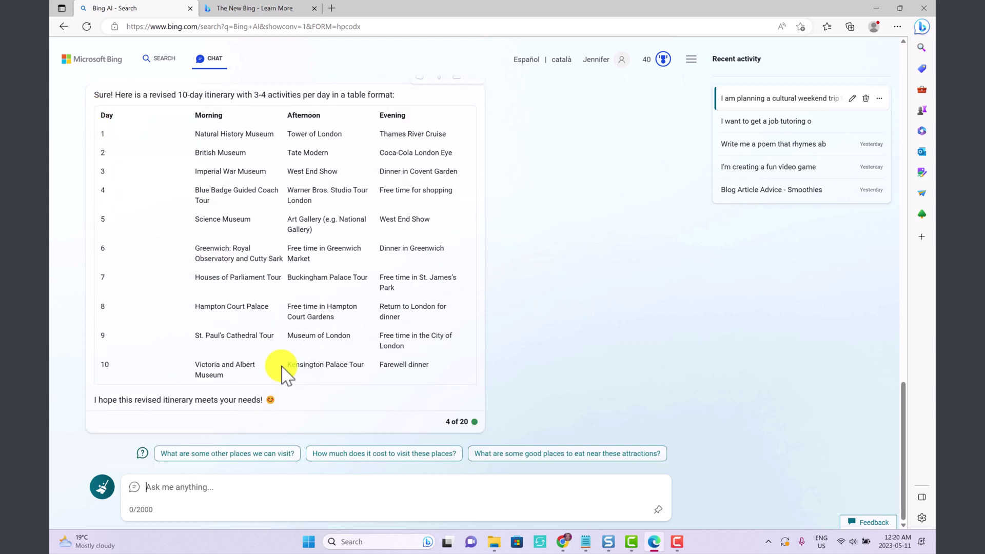
scroll(77, 256, up, 2)
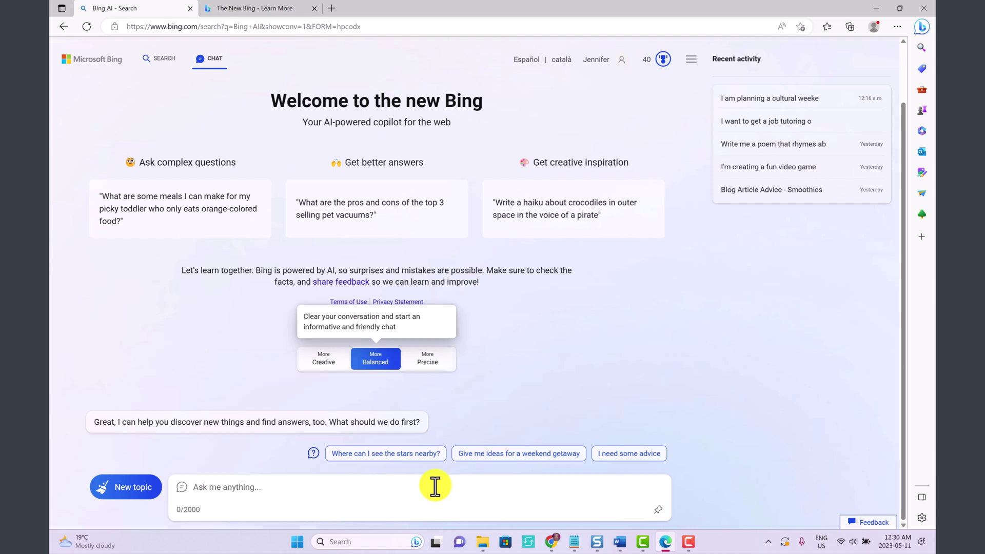
Ask Bing to 'rewrite this paragraph in a professional way' with the job application paragraph pasted in
click(436, 486)
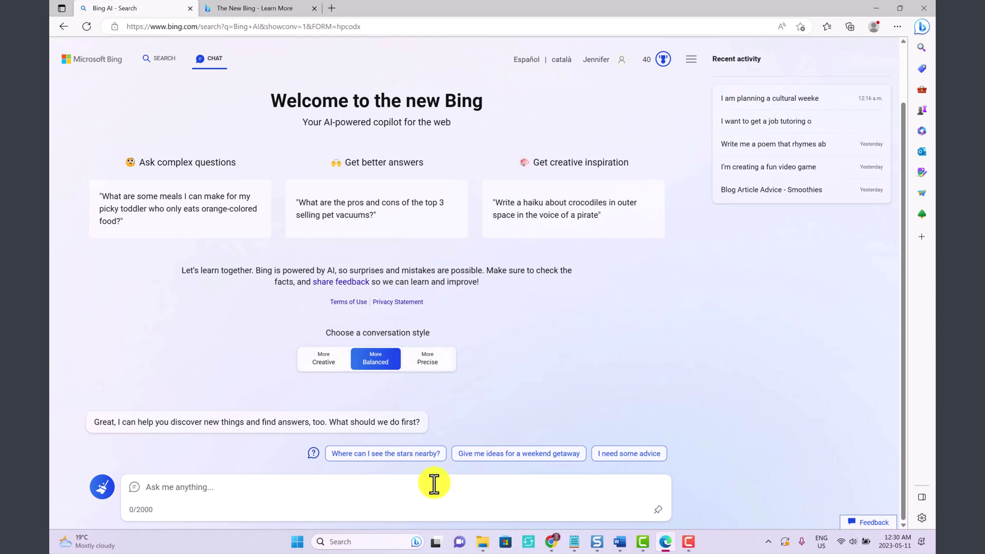
text(Please rewrite this paragr)
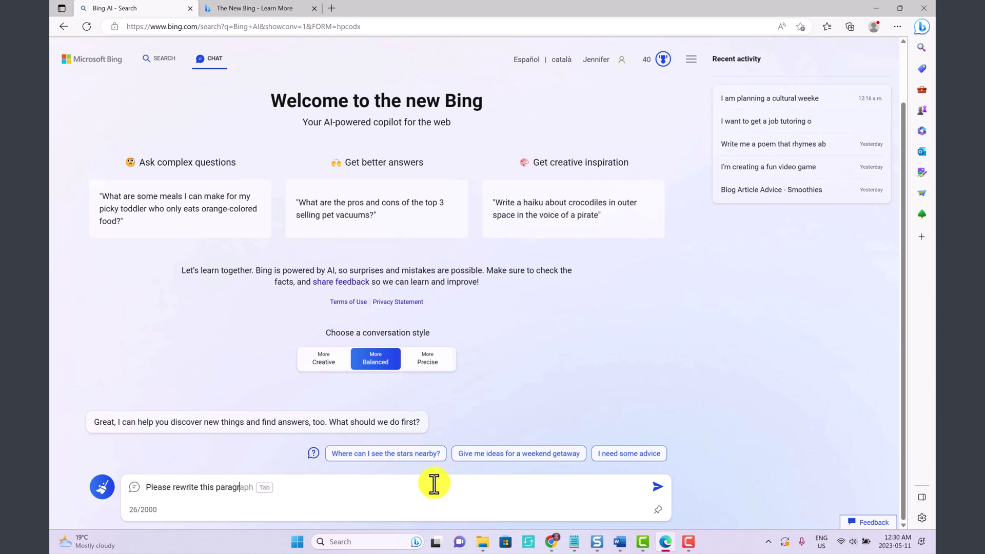
text(aph in a professio)
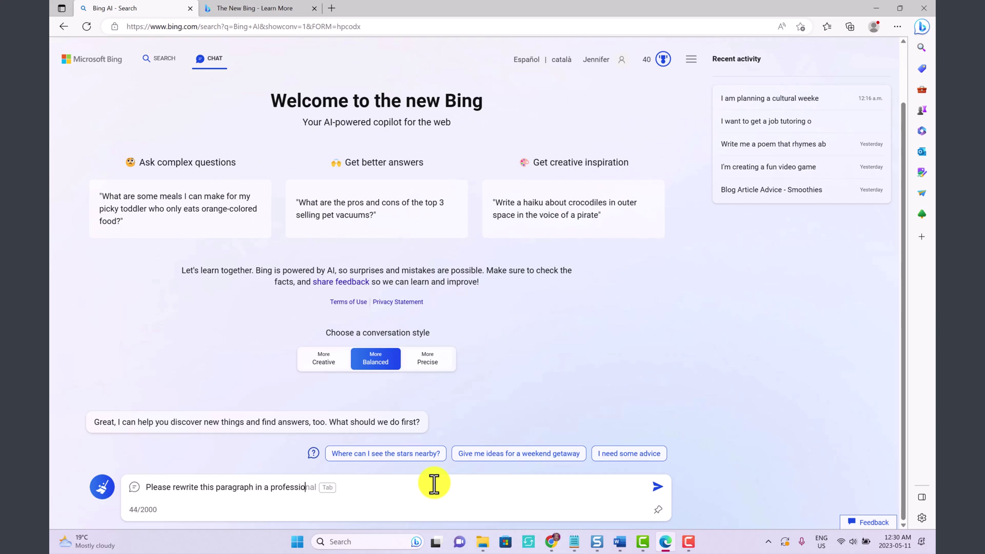
text(nal way:)
text("hello mr jones i am interested in video editing job please consider my aplication i have 7 years experienc video editor i use many program adobe premiere pro after efect and more also can audio edit i am very hard worker and do job good . i will include sum samples of work i did thanks plz messge me soon - from bernard video editor profesionall)
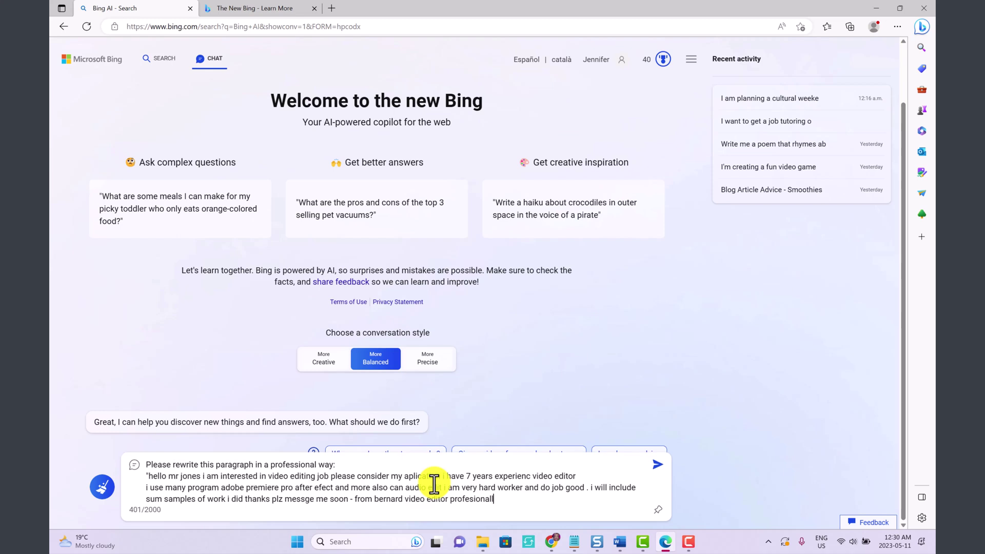
key(Return)
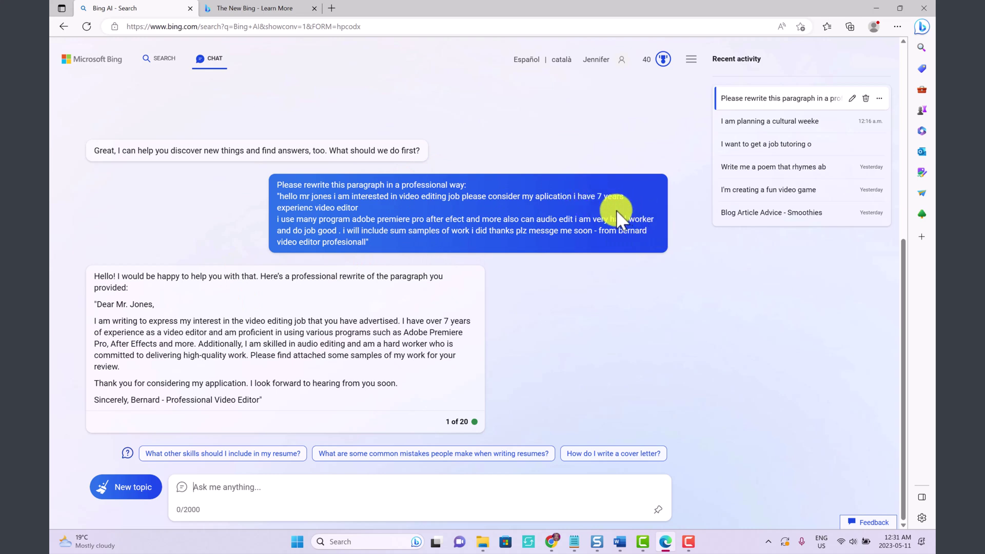
click(462, 308)
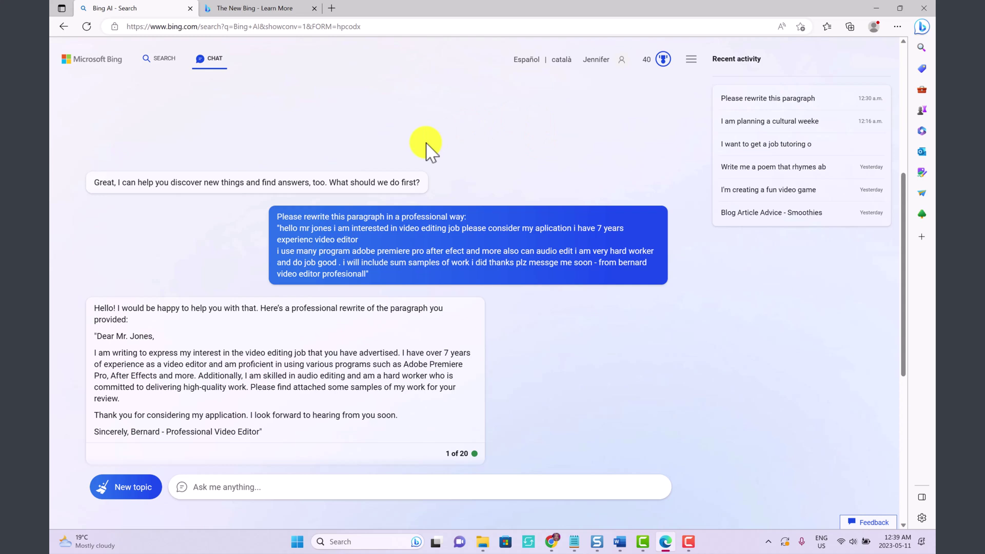
Open Compose in the Edge Bing sidebar and try the Paragraph, Email, Blog post and Ideas formats
click(922, 27)
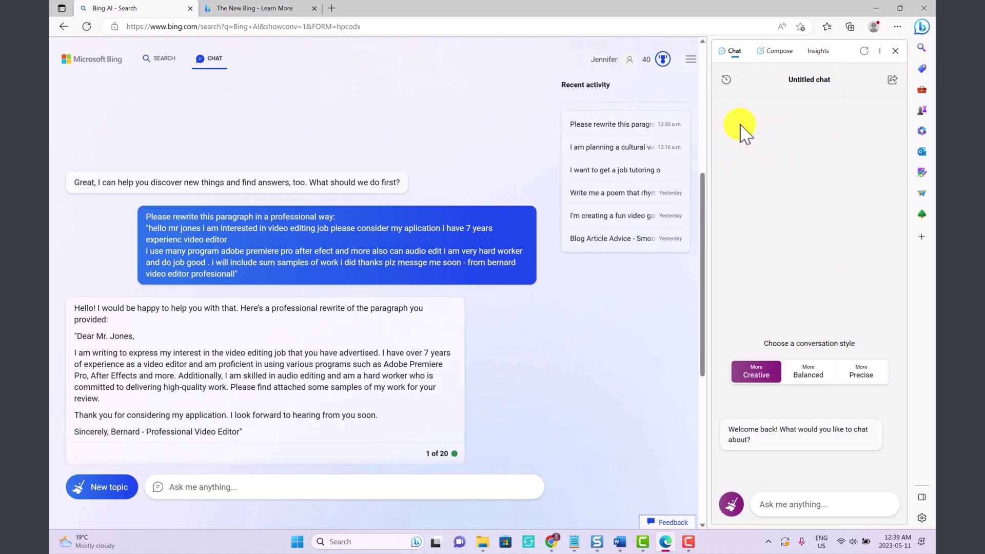
click(777, 56)
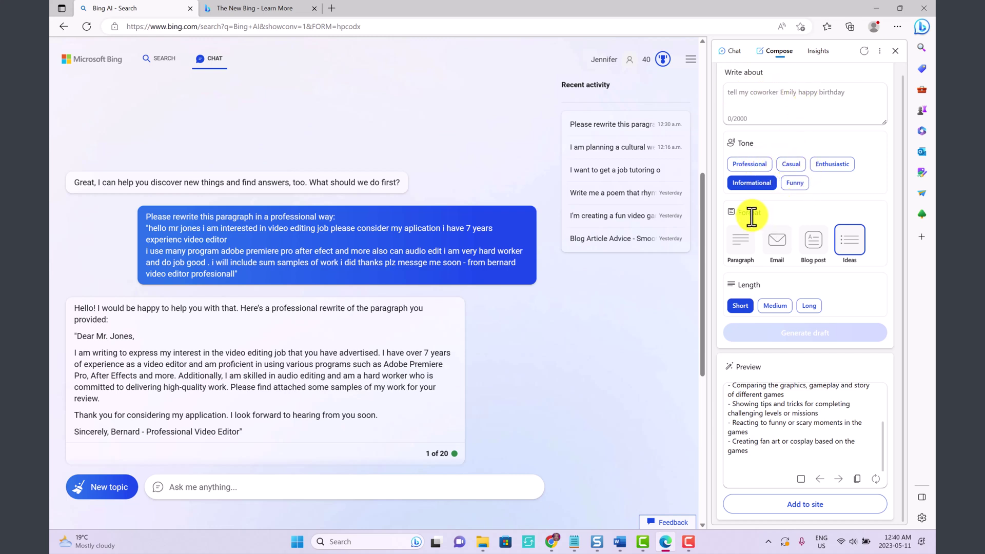
click(740, 242)
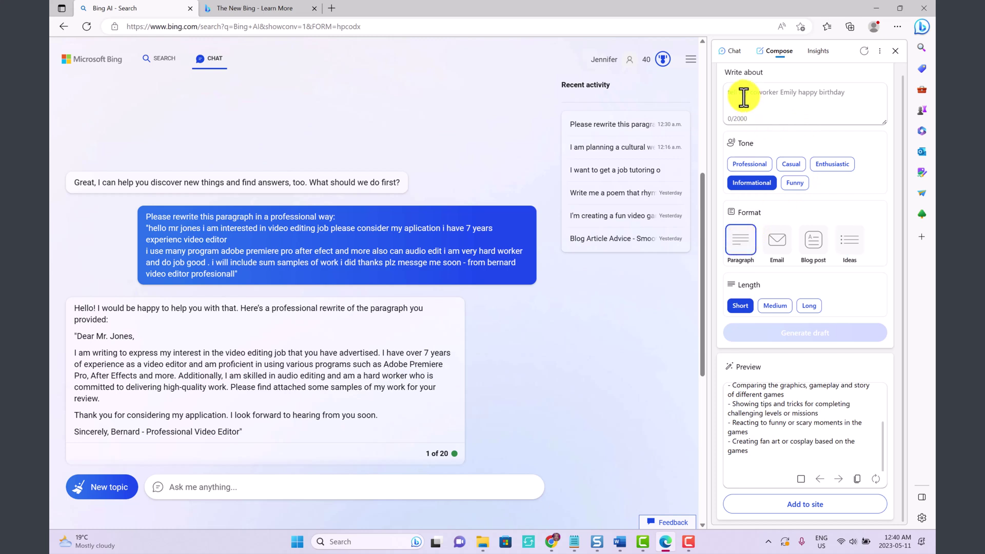
click(777, 250)
click(814, 251)
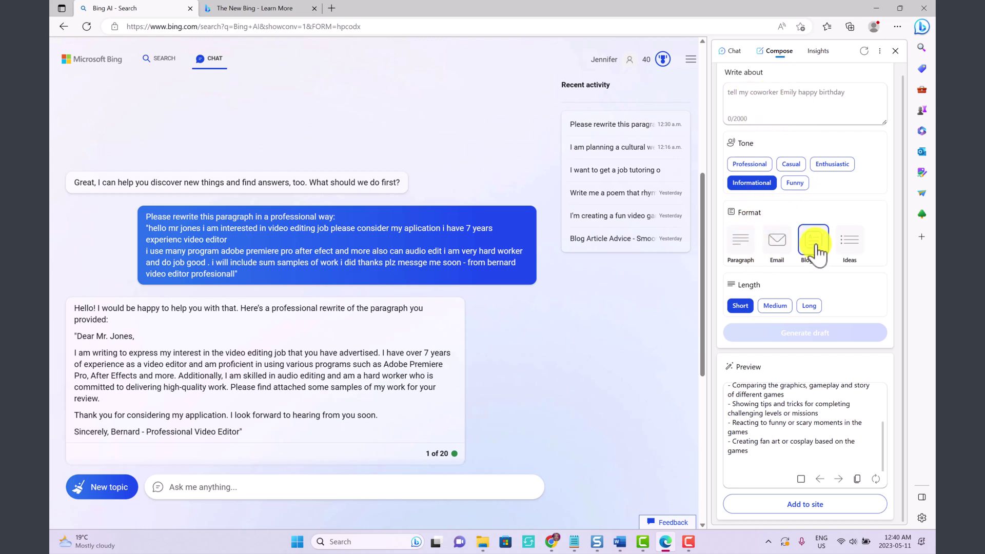
click(851, 245)
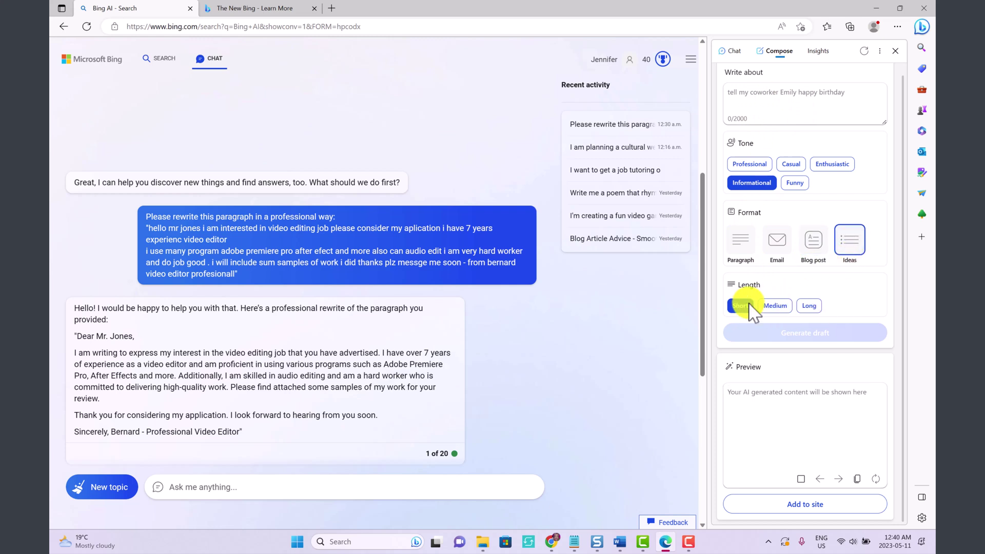
Generate a Professional, Short email draft telling the boss you're unwell and can't come in
click(755, 168)
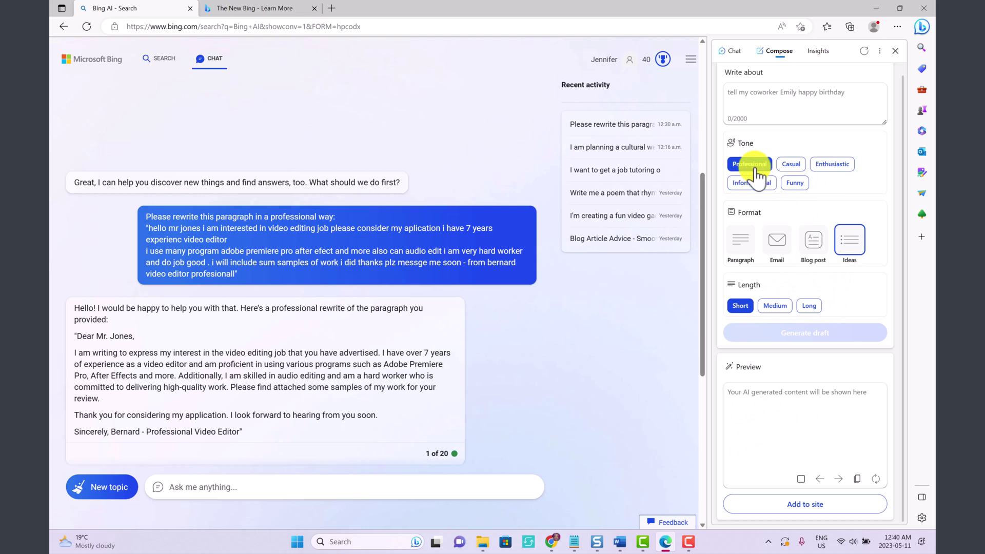
click(778, 242)
click(742, 305)
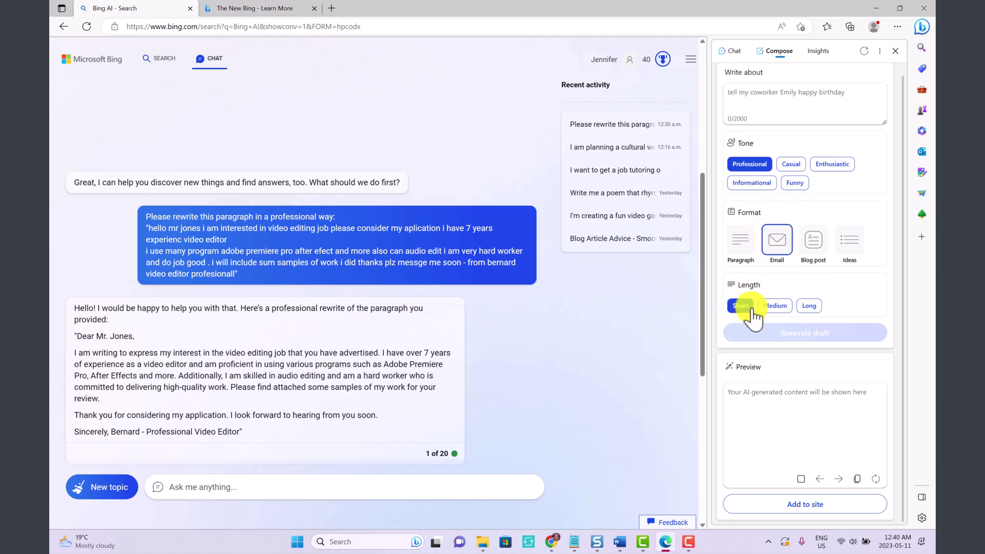
scroll(749, 308, up, 1)
click(780, 121)
text(Write an email to my boss ask)
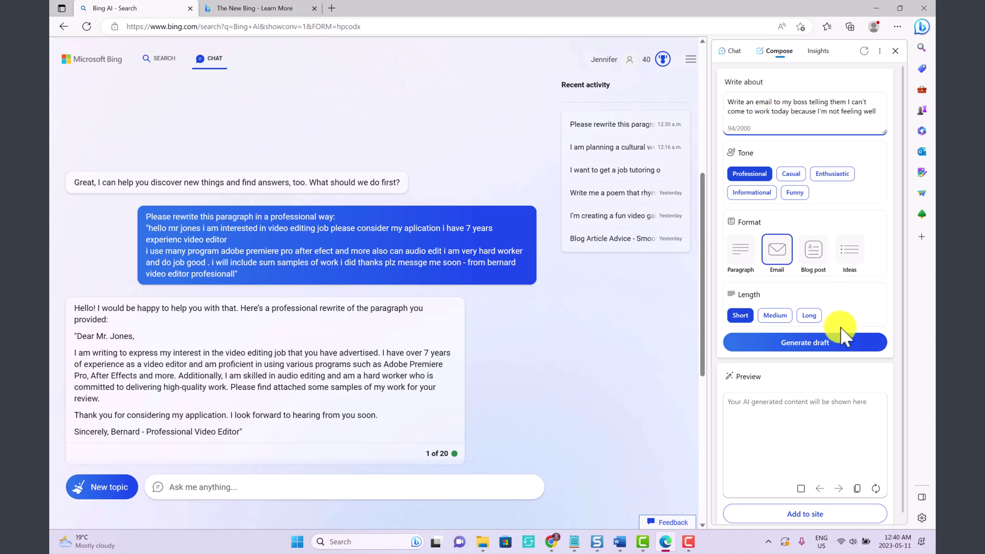
click(836, 342)
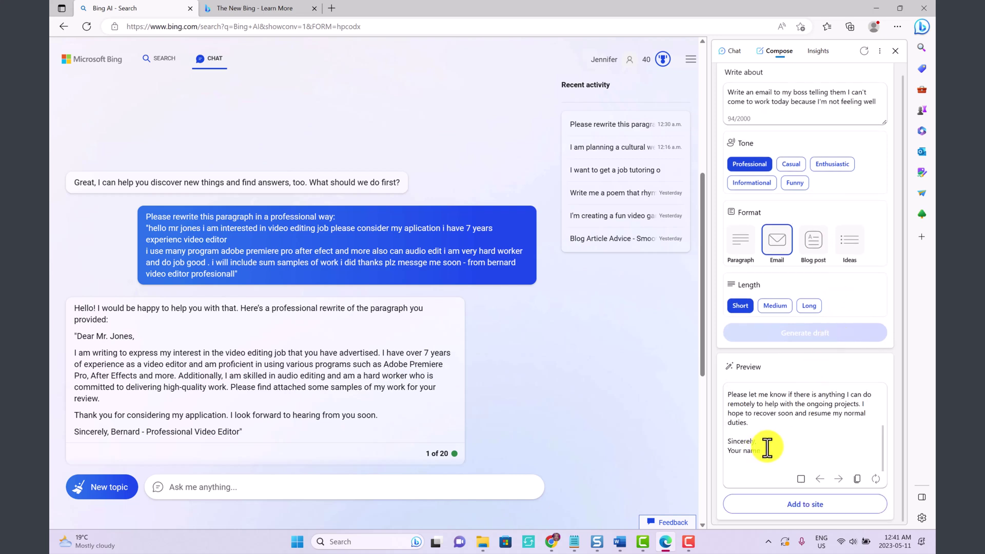
Review the draft's 'Dear Boss' greeting and regenerate a different email draft
scroll(805, 440, up, 2)
drag(758, 393, 744, 393)
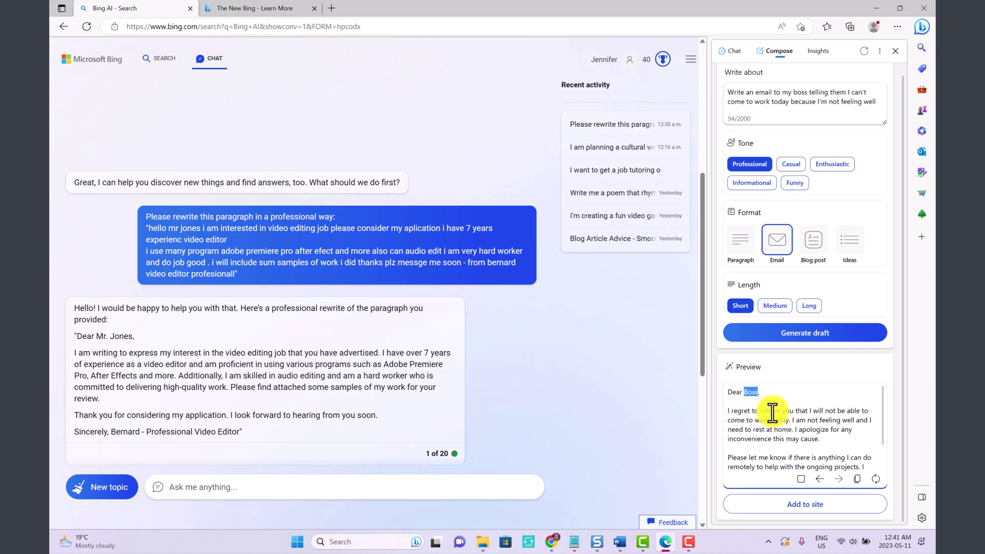
scroll(816, 423, down, 2)
scroll(826, 426, down, 2)
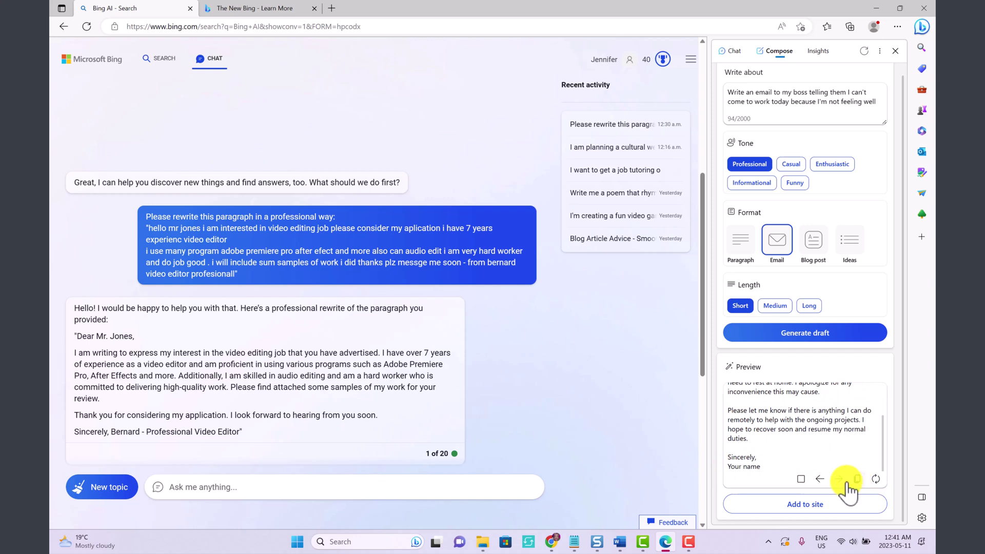
click(876, 480)
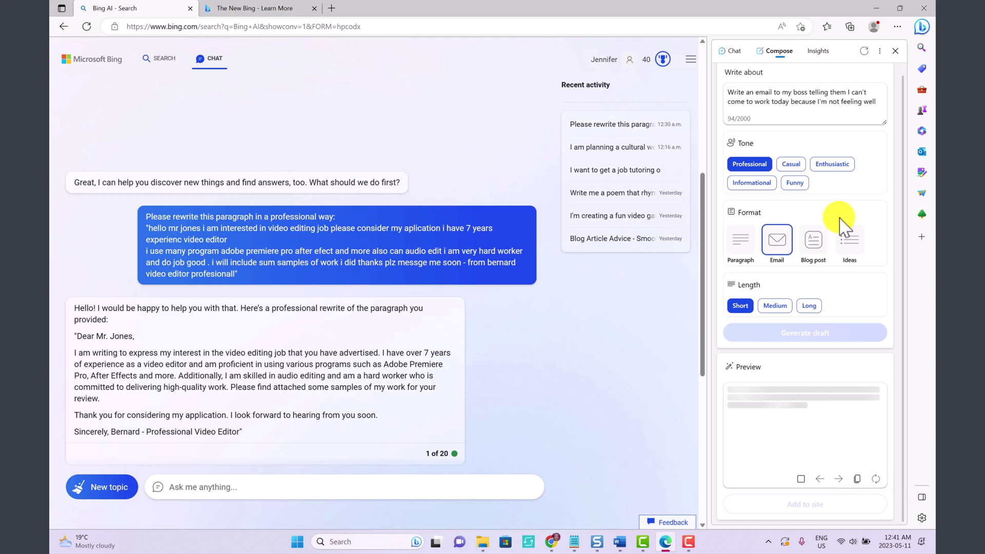
Generate an Enthusiastic, Long Blog post draft on 'A blog article about the most active animals in the zoo'
click(865, 52)
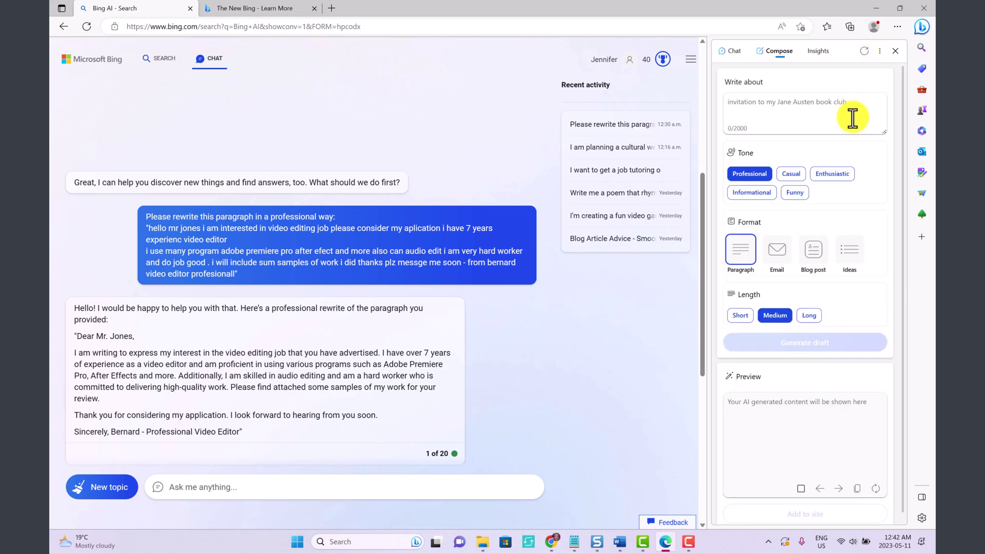
click(827, 175)
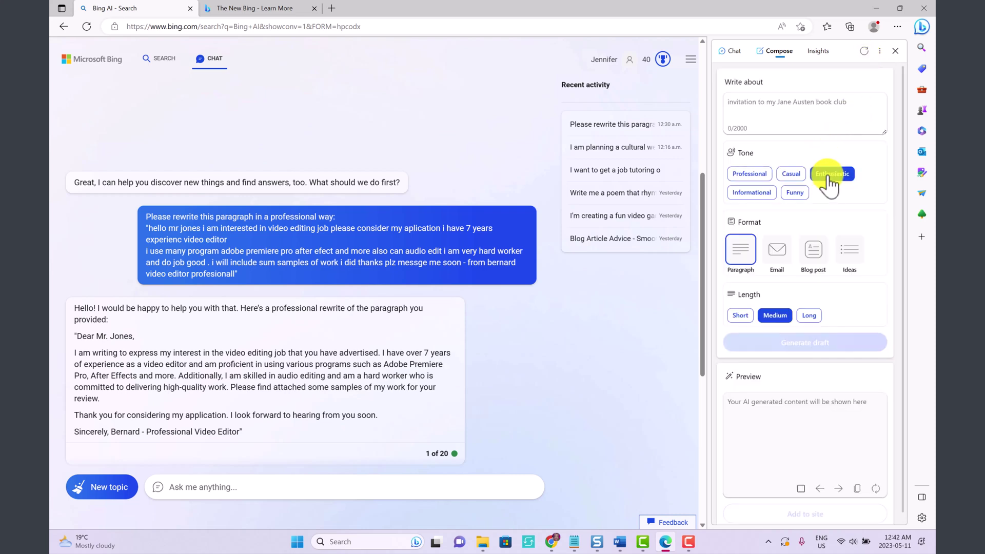
click(814, 252)
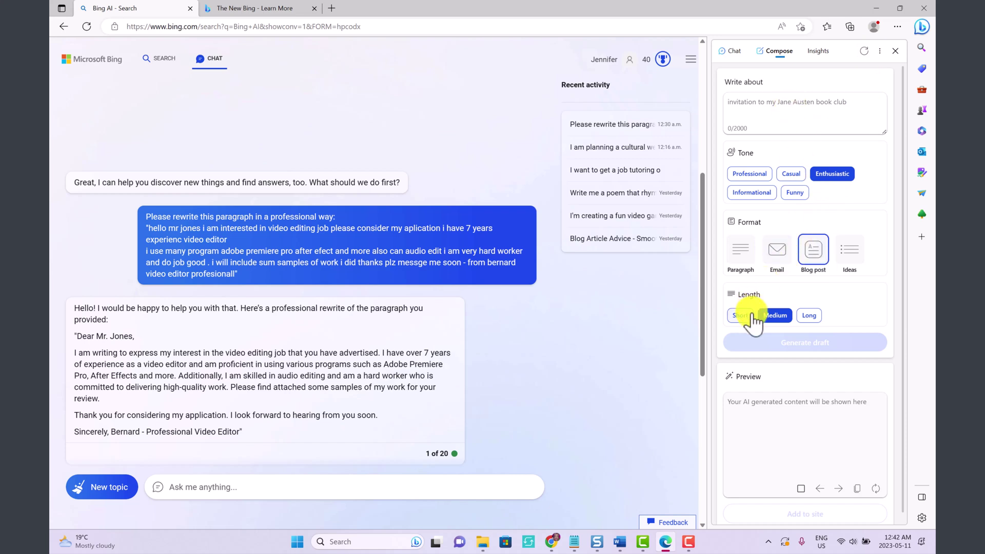
click(810, 315)
click(806, 111)
text(A blog article about)
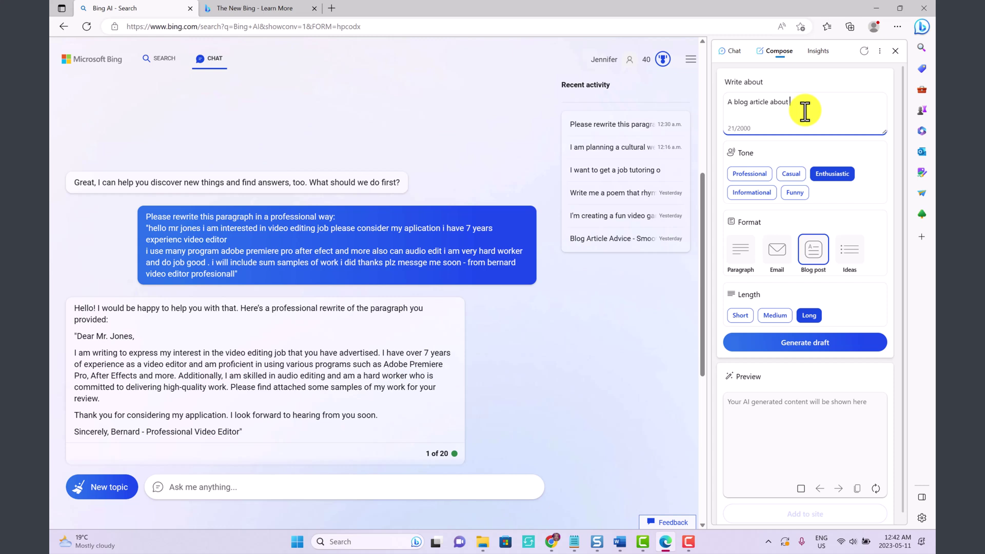
text( the most active animals in the zoo)
click(853, 343)
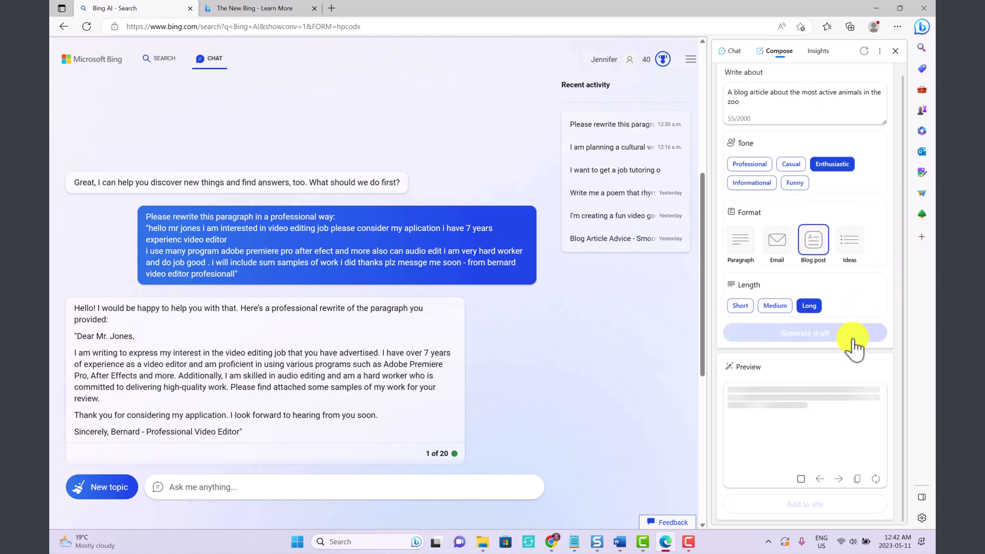